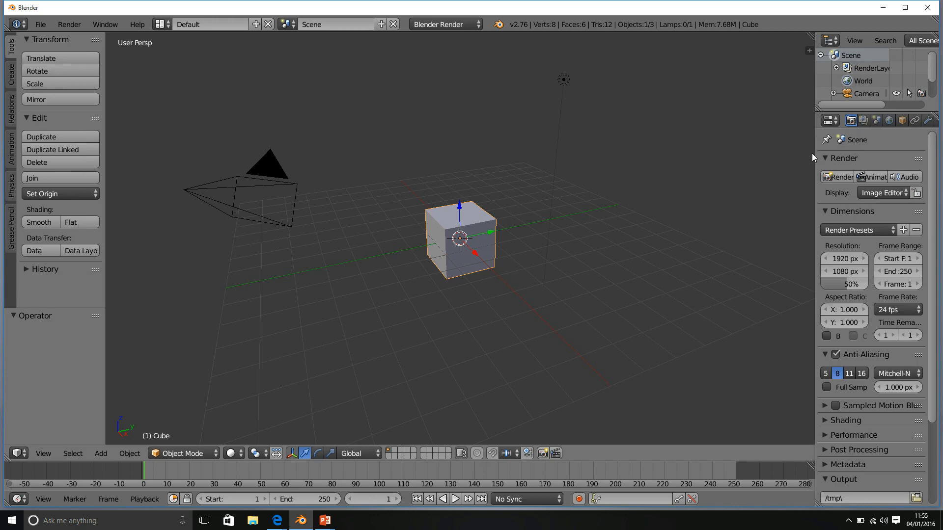
Widen the properties editor and add an Array modifier to the cube
left_click_drag(813, 153, 674, 147)
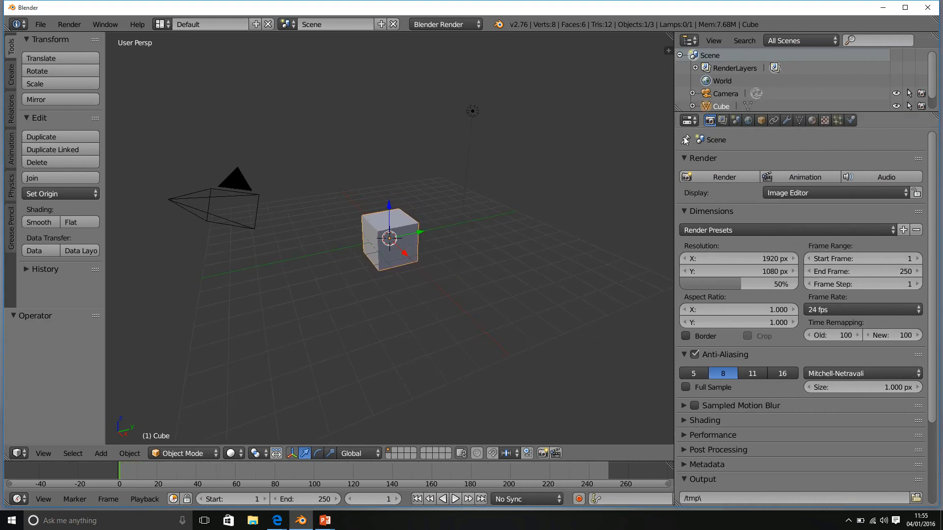
left_click(787, 120)
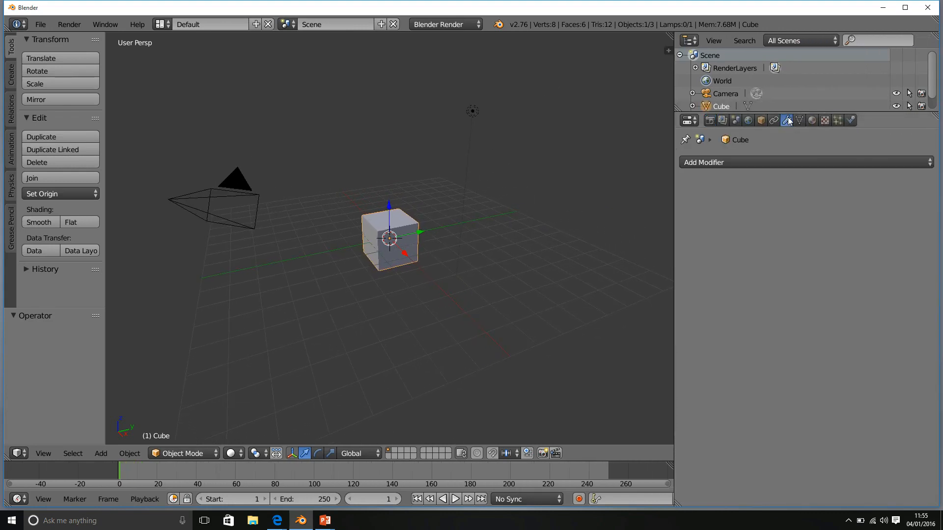
left_click(748, 161)
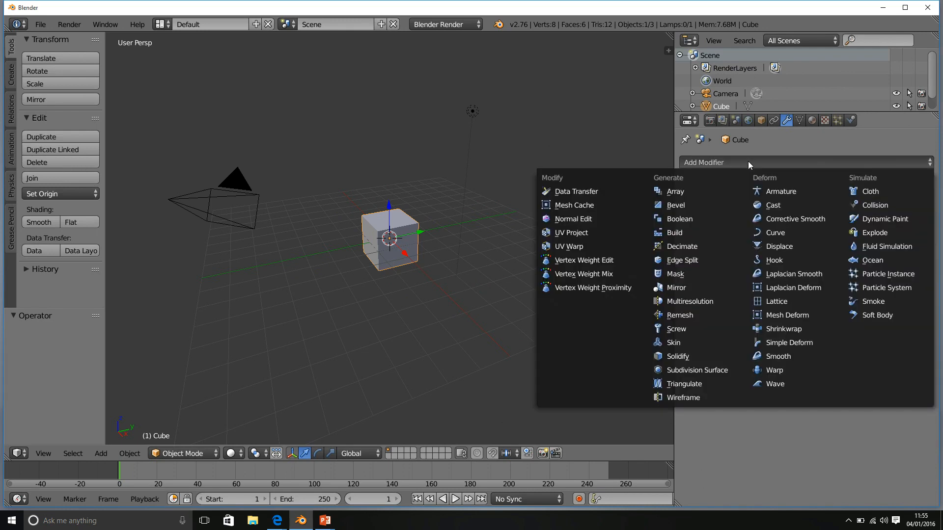
left_click(688, 194)
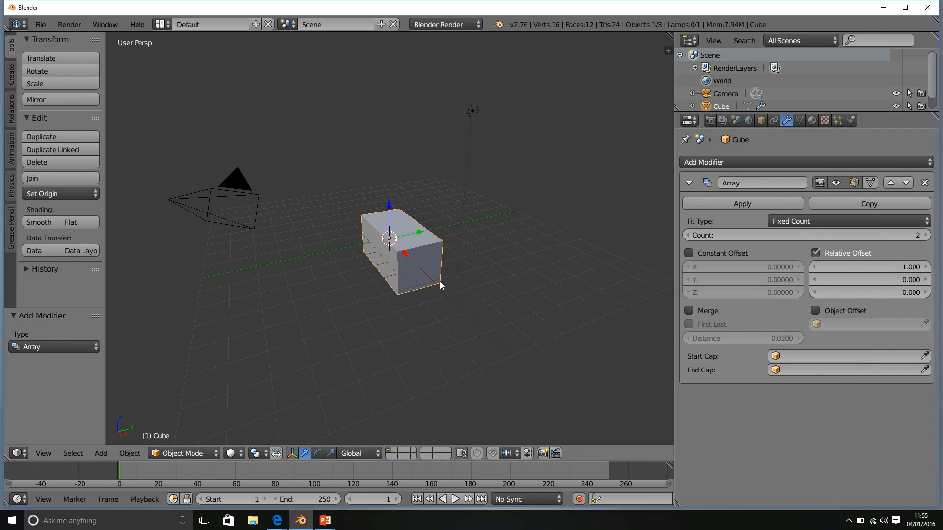
Try an array count of 4 on the cube, and return the count to 2
middle_click_drag(452, 289, 491, 308)
scroll(425, 312, "up", 2)
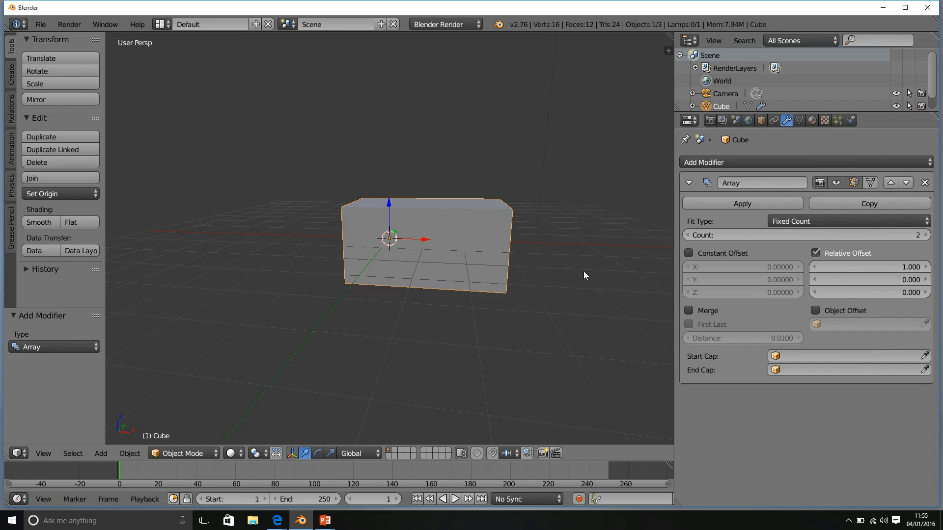
middle_click_drag(534, 136, 514, 163)
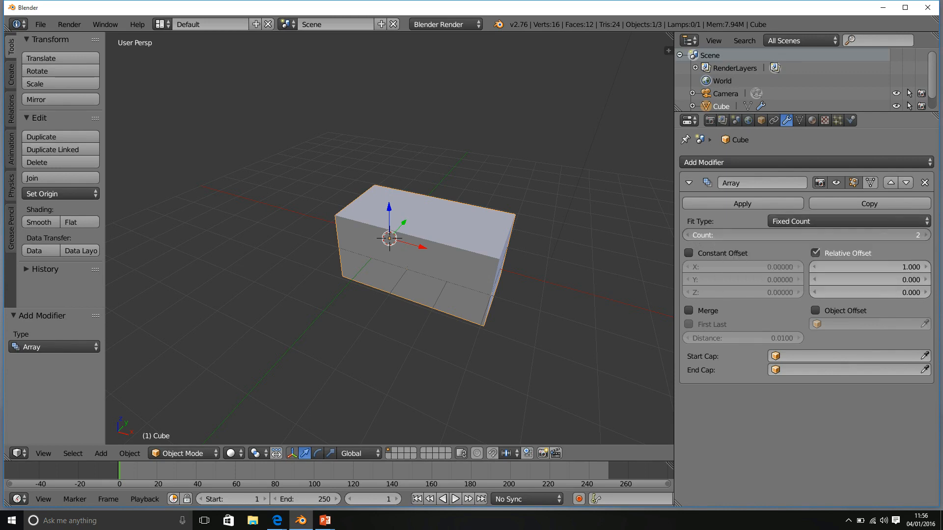
left_click(926, 235)
left_click(926, 235)
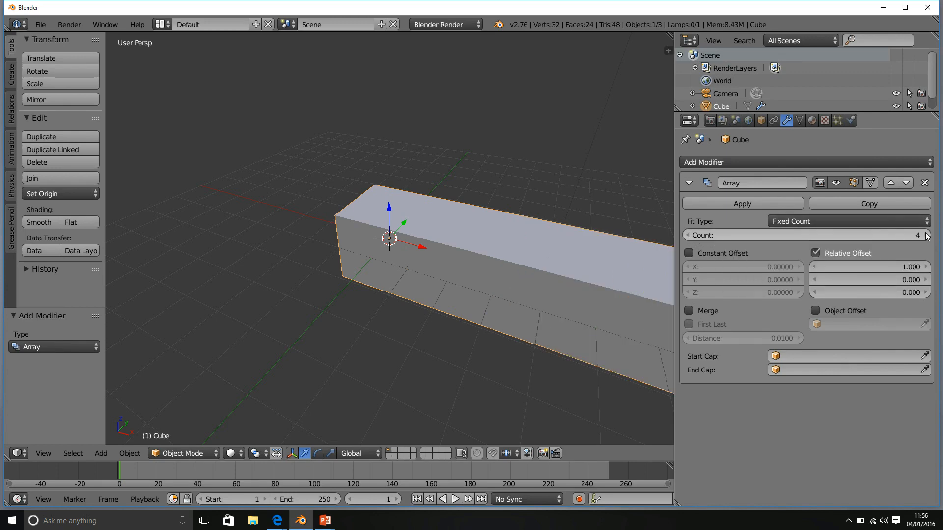
left_click(688, 236)
left_click(688, 235)
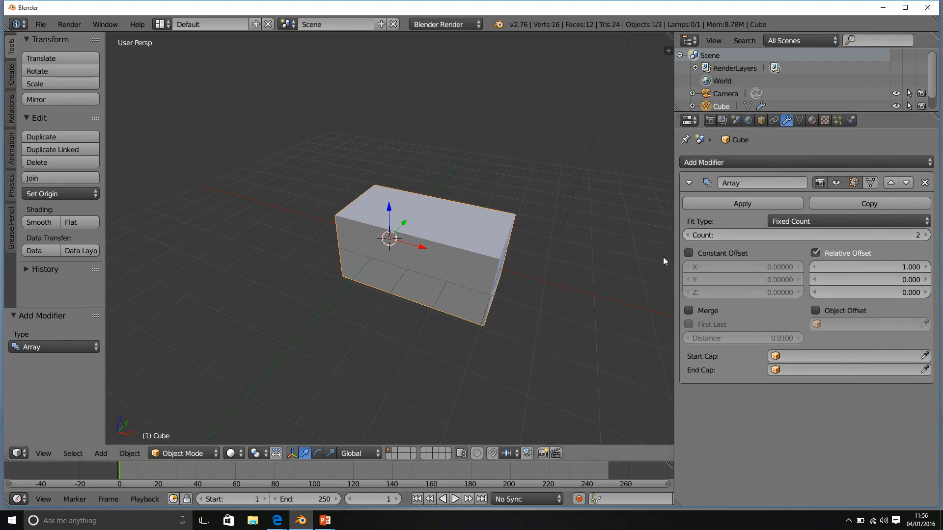
Set the Array modifier's relative offset along X to 2
middle_click_drag(420, 310, 458, 287)
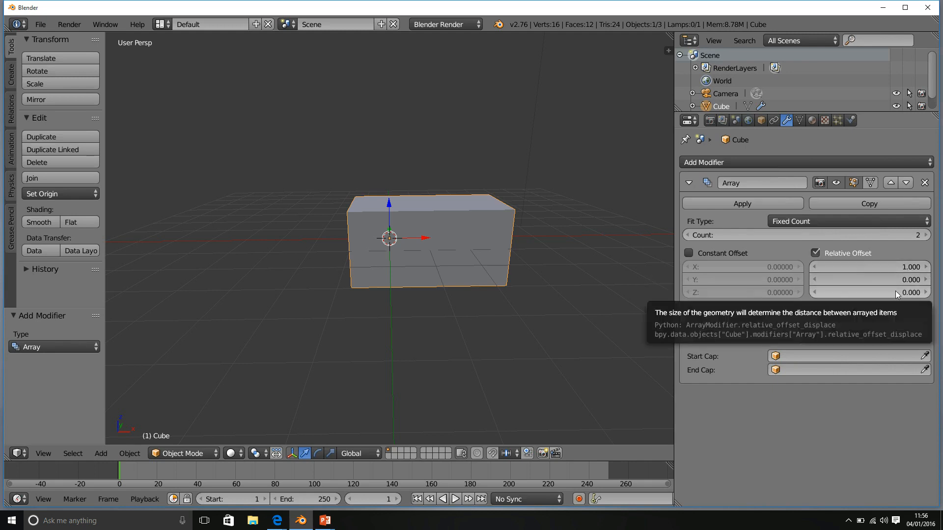
left_click(886, 267)
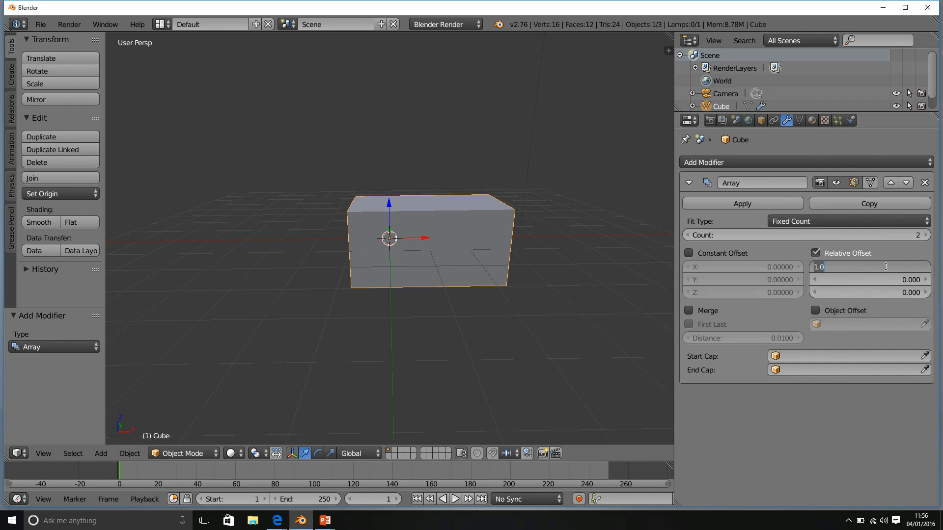
type("2")
key("Return")
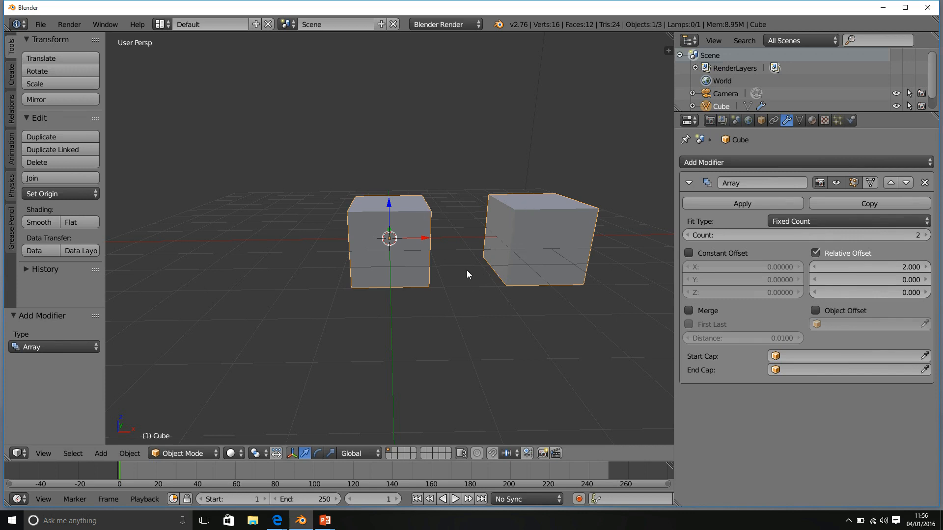
Set the Array modifier's relative X offset to 2.5
middle_click_drag(467, 274, 466, 314)
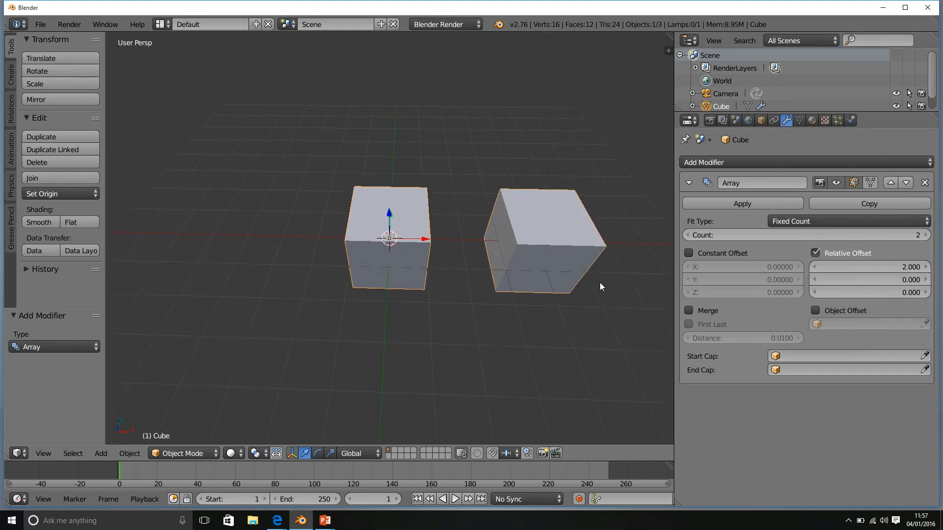
left_click(906, 267)
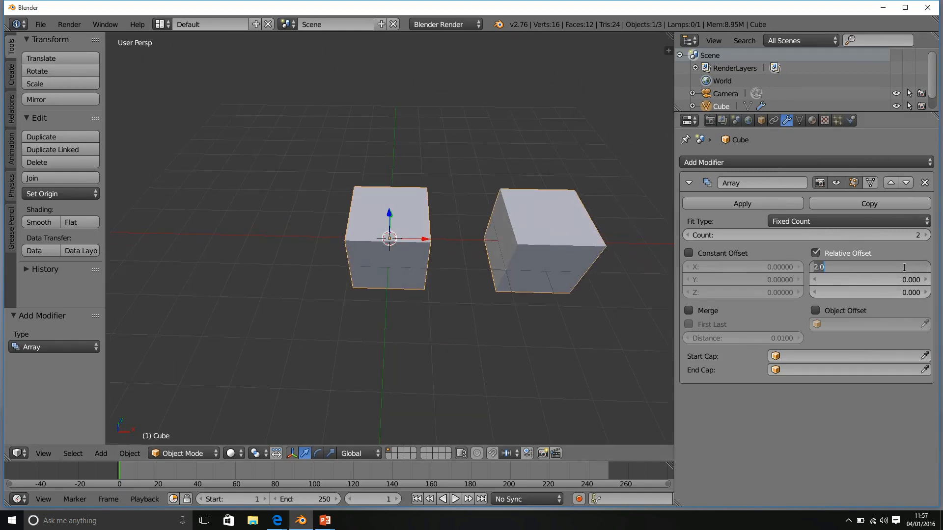
type("2.5")
key("Return")
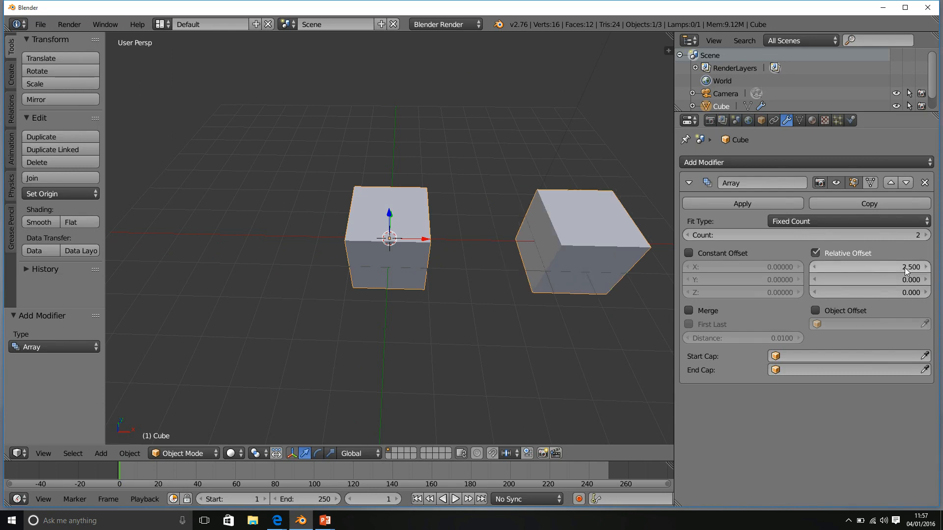
View the arrayed cubes from above and set the relative X offset to 3
mouse_move(570, 269)
middle_mouse_down()
mouse_move(549, 299)
mouse_move(517, 291)
mouse_move(560, 253)
mouse_move(554, 277)
middle_mouse_up()
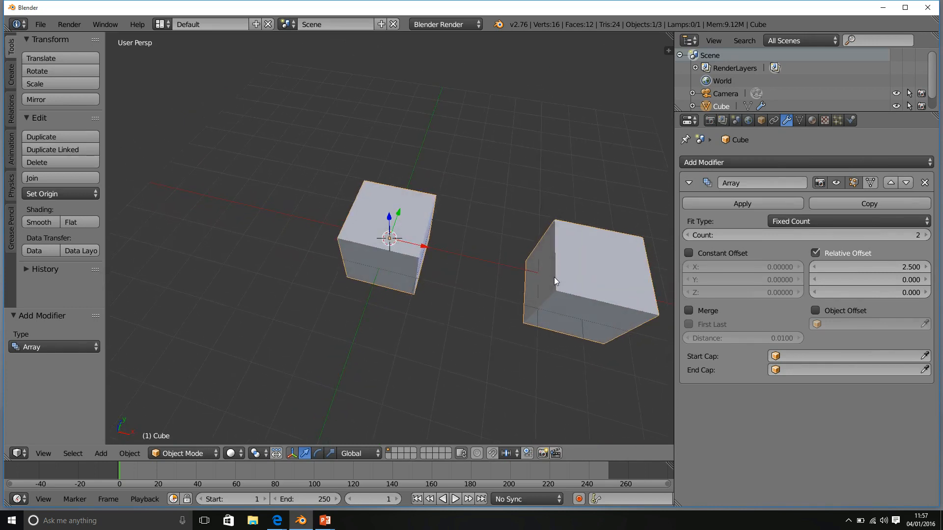
key("KP_7")
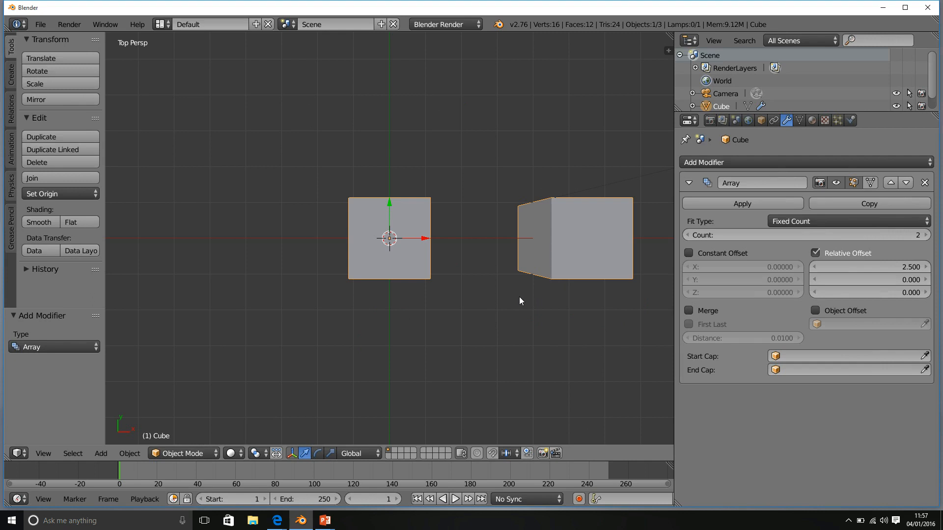
middle_click_drag(490, 324, 382, 326, "shift")
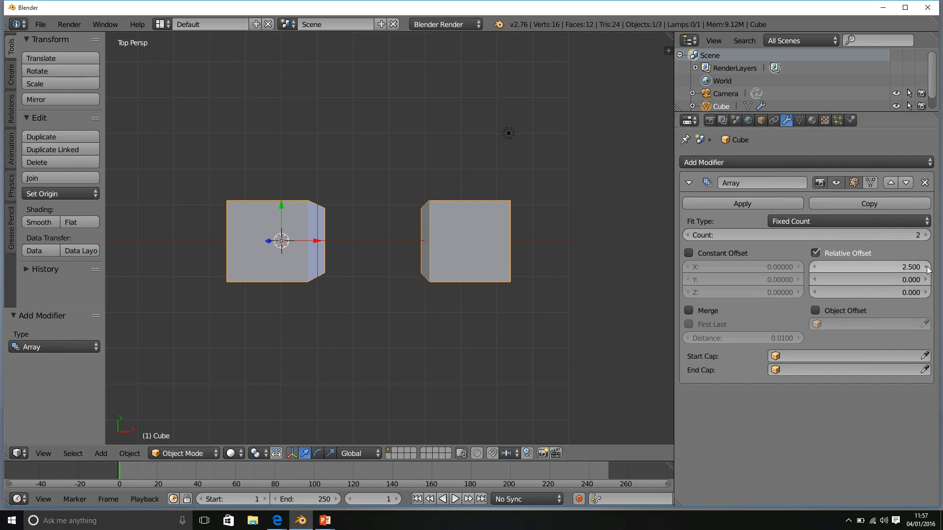
left_click(913, 266)
type("3")
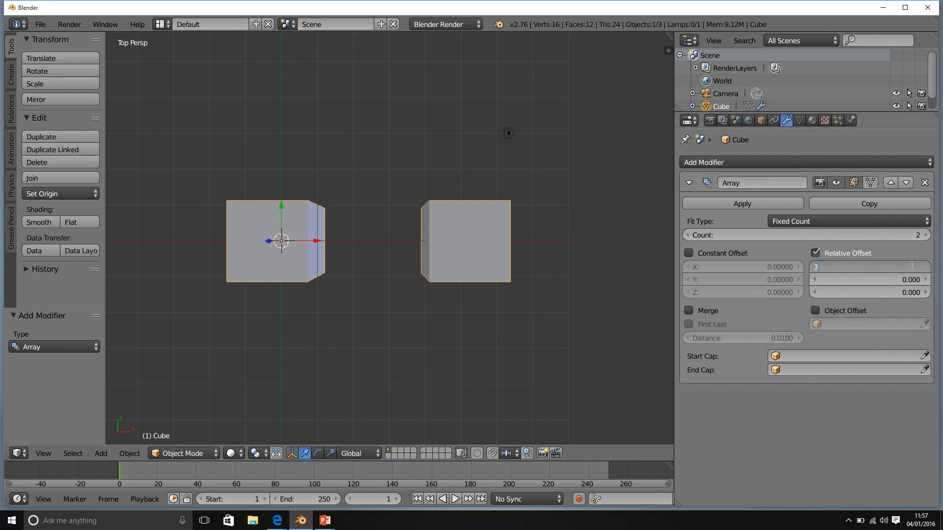
key("Return")
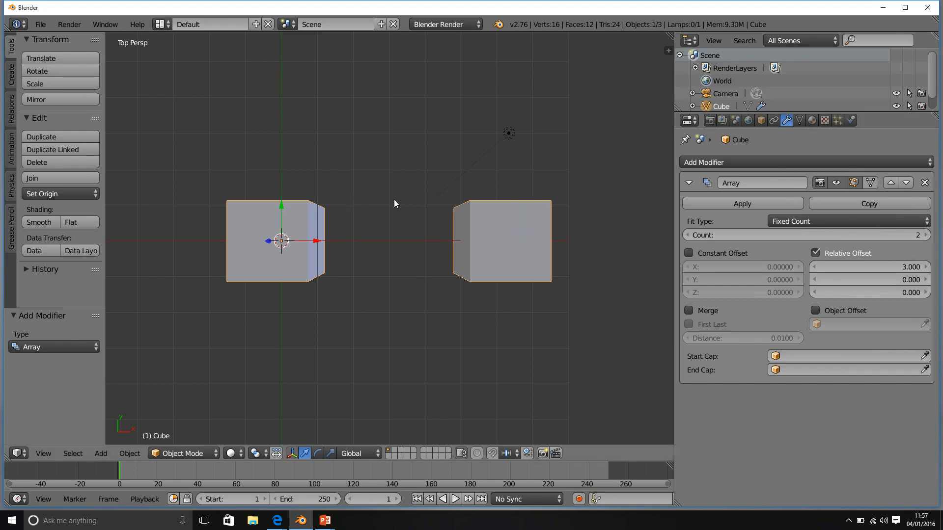
Increase the spacing between the arrayed cubes by setting the relative X offset to 3.5
left_click(839, 265)
type("3")
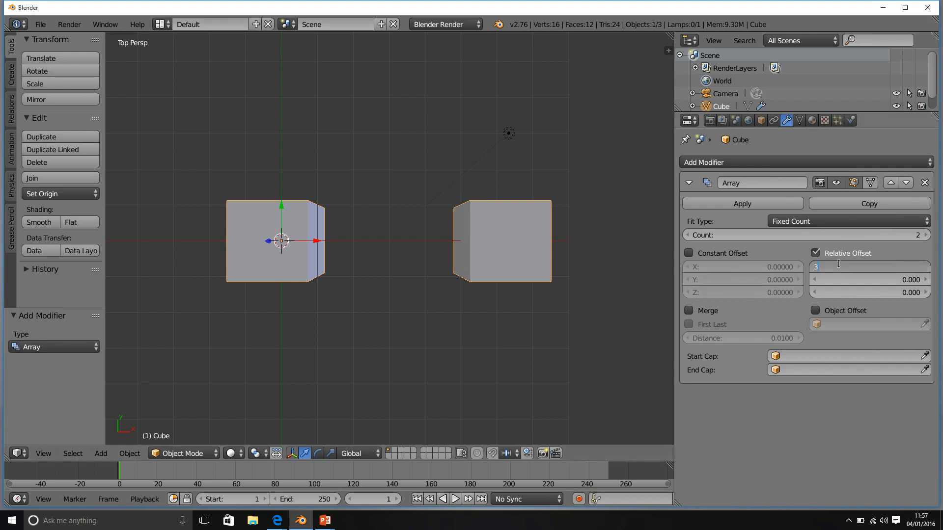
type(".5")
key("Return")
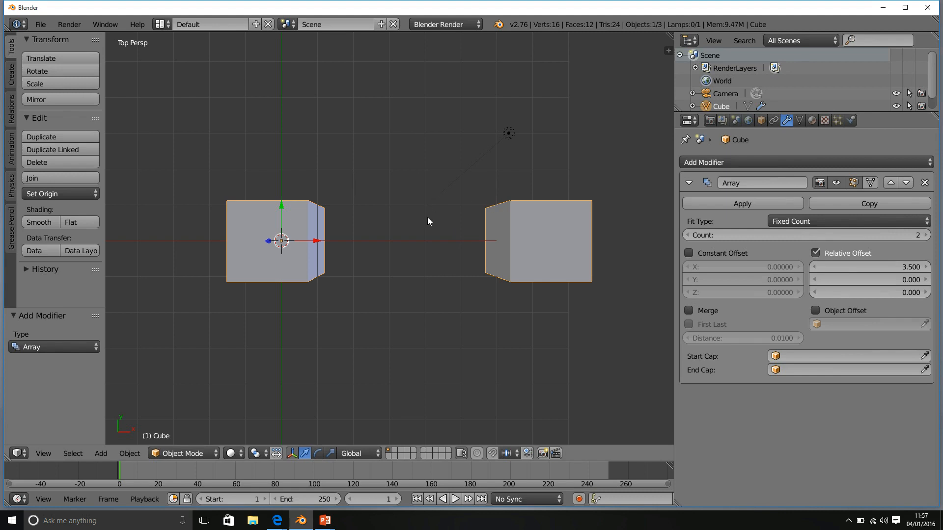
Show the cube's transform properties and set its scale to 2 on the X, Y and Z axes
middle_click_drag(420, 298, 446, 243)
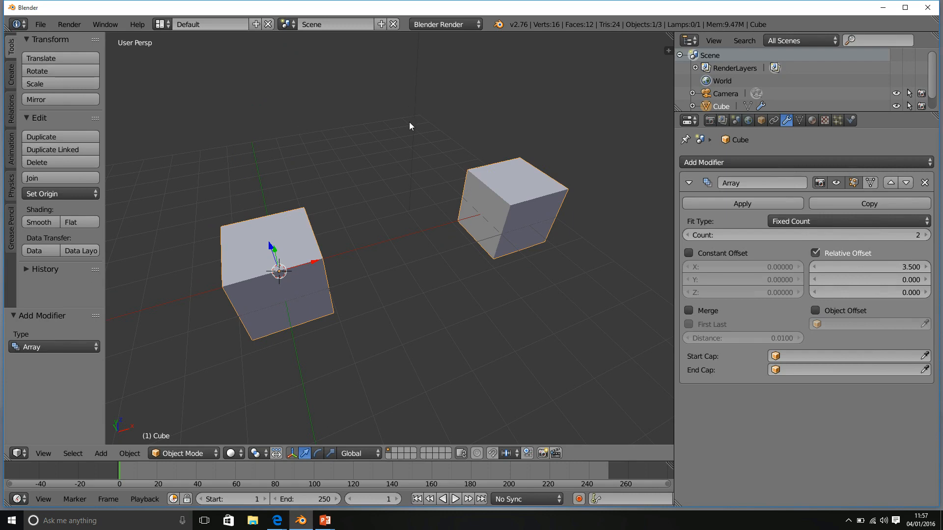
middle_click_drag(402, 132, 364, 180)
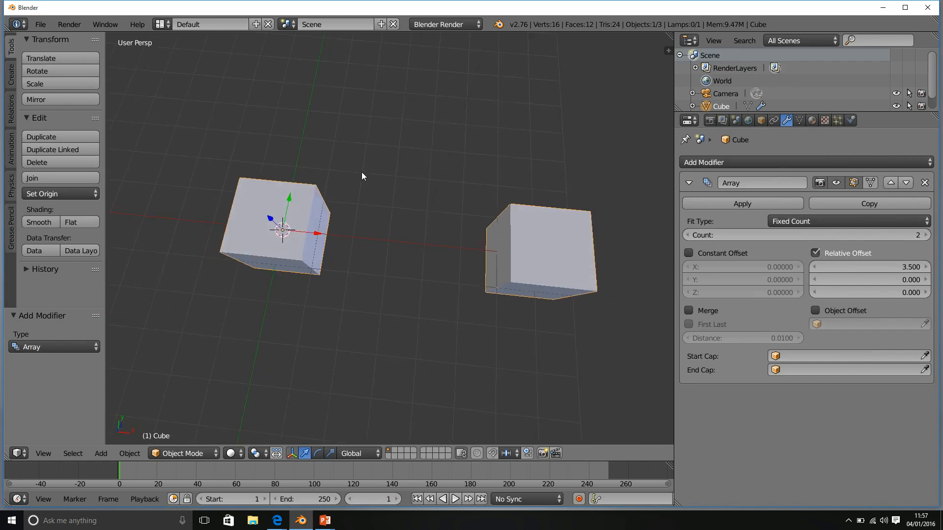
key("n")
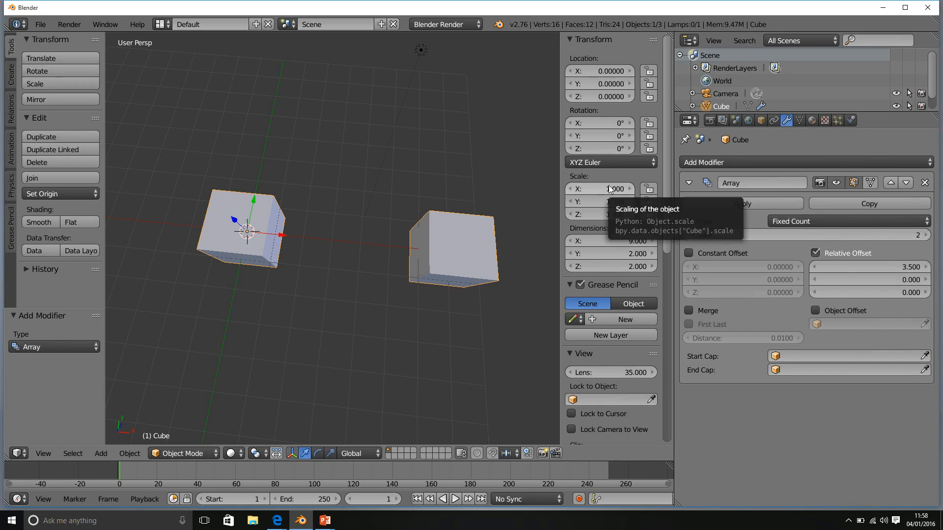
left_click_drag(609, 189, 608, 215)
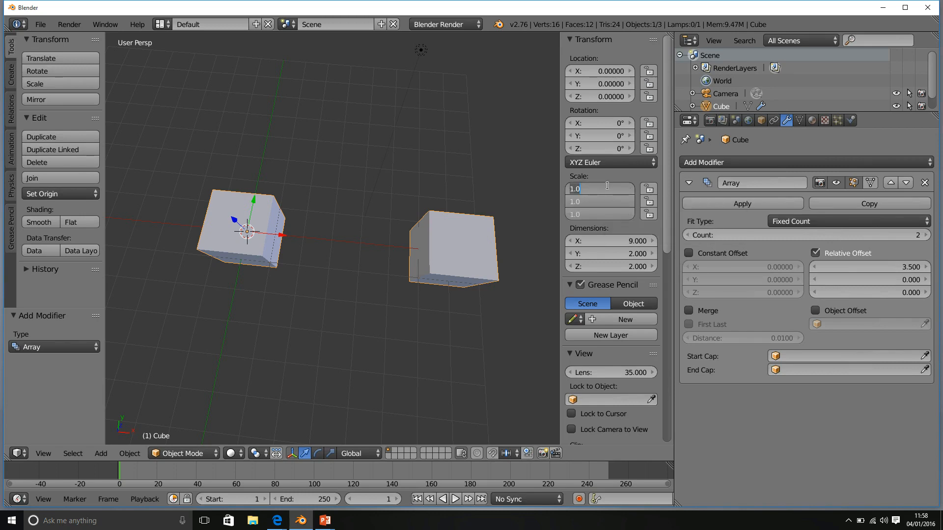
type("2")
key("Return")
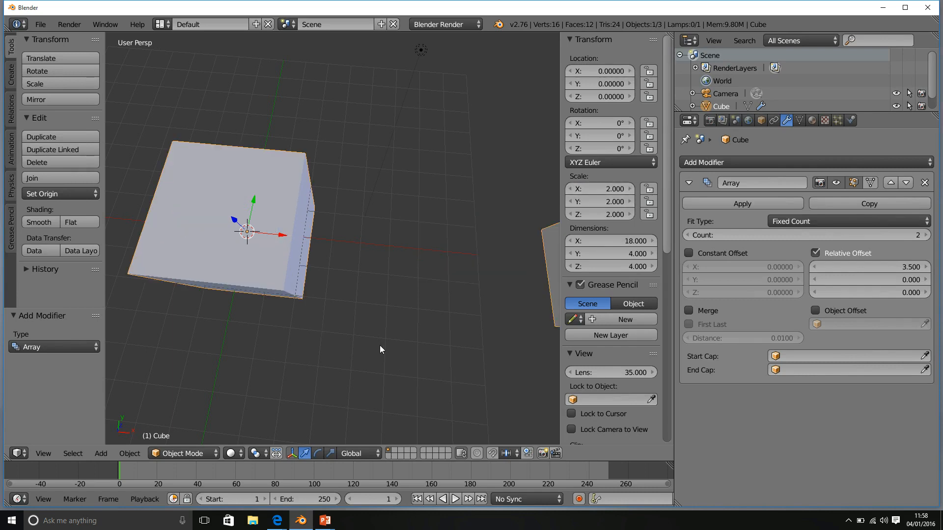
Apply the cube's scale to its mesh data in Object Mode
middle_click_drag(380, 350, 409, 339)
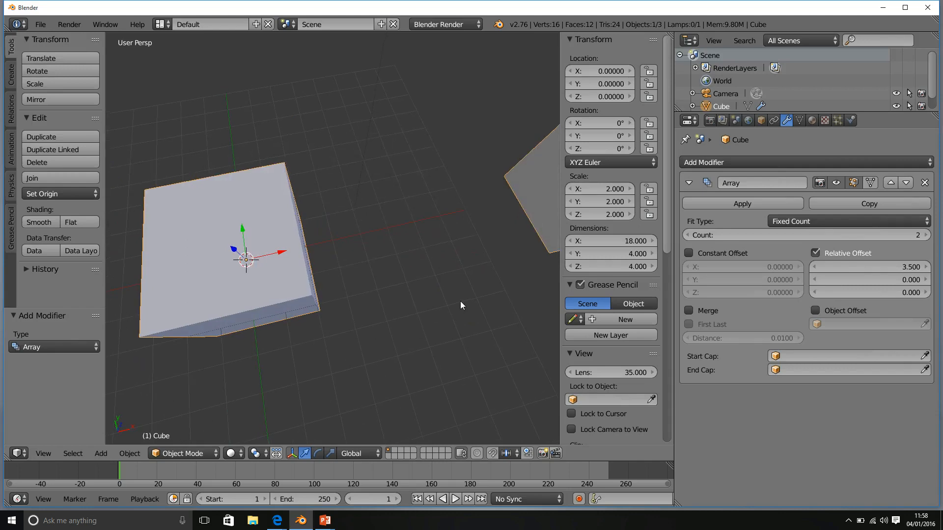
middle_click_drag(460, 302, 437, 366)
scroll(425, 377, "down", 5)
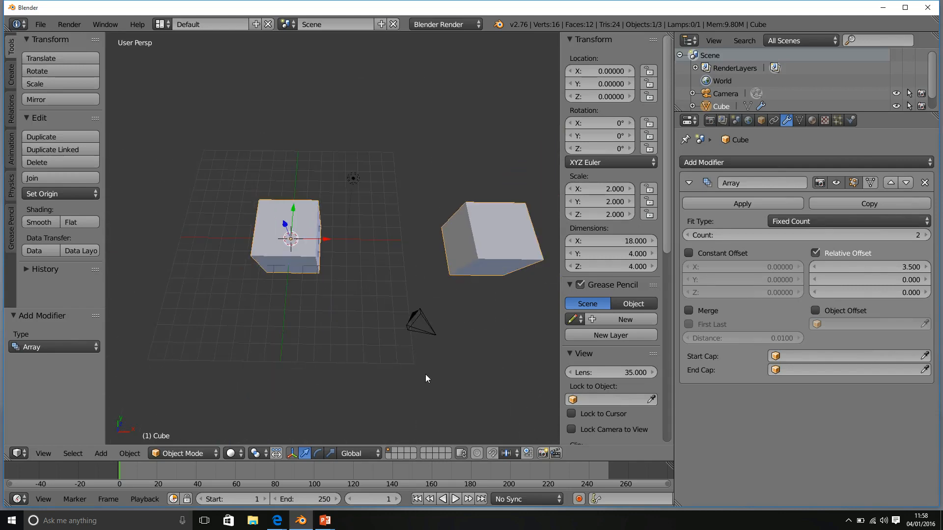
scroll(425, 374, "up", 4)
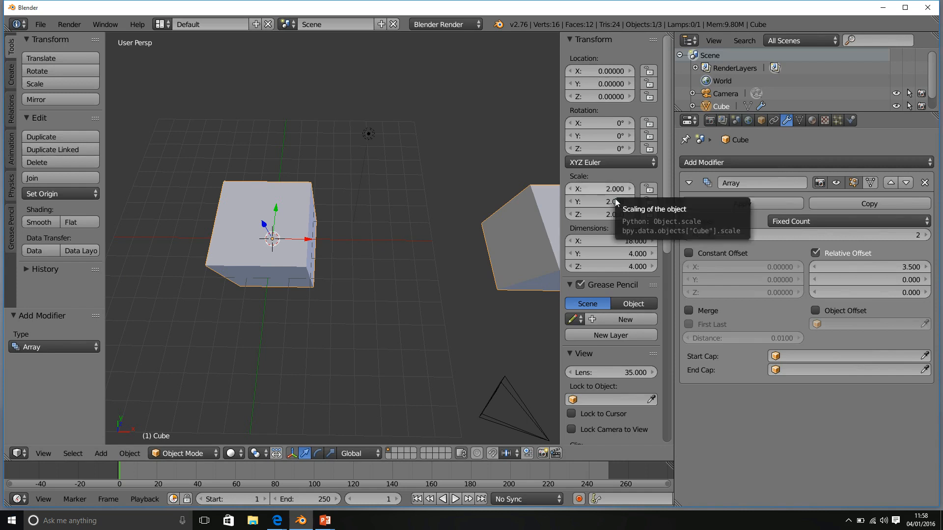
left_click(139, 451)
mouse_move(187, 361)
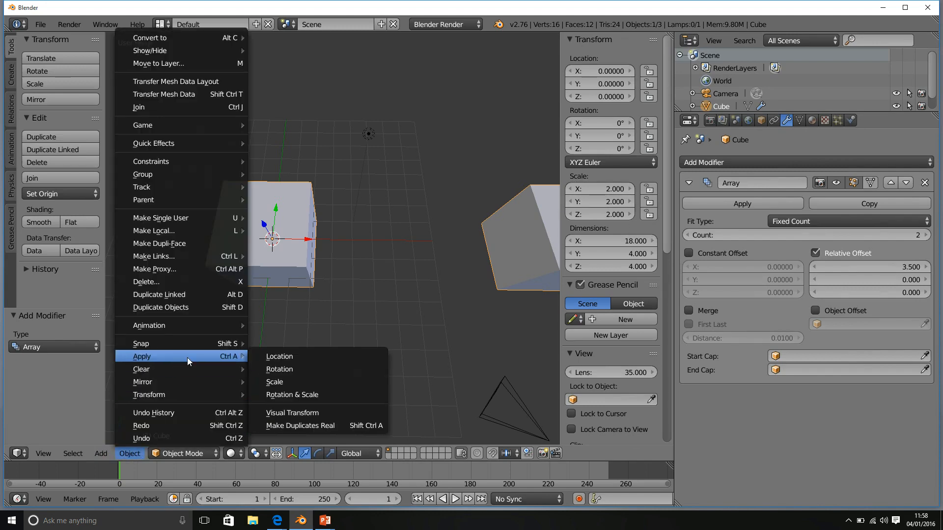
left_click(298, 386)
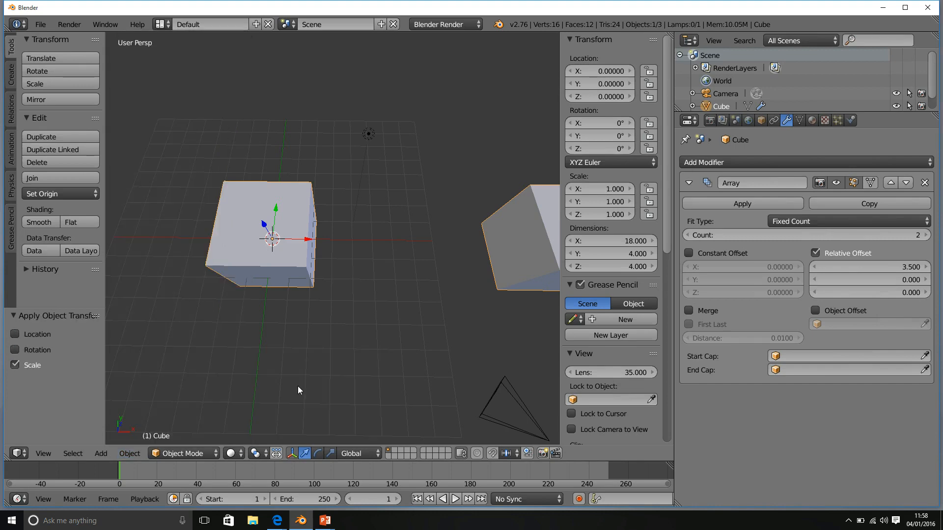
Set the Array modifier's relative X offset to 1 so the cubes sit flush, and inspect them from above
mouse_move(457, 267)
middle_mouse_down()
mouse_move(459, 251)
mouse_move(461, 267)
middle_mouse_up()
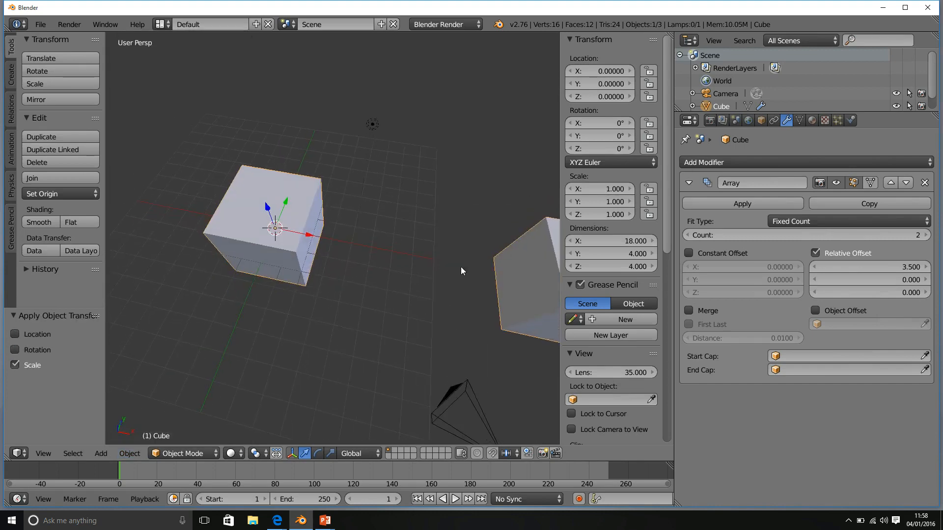
left_click(898, 265)
type("1")
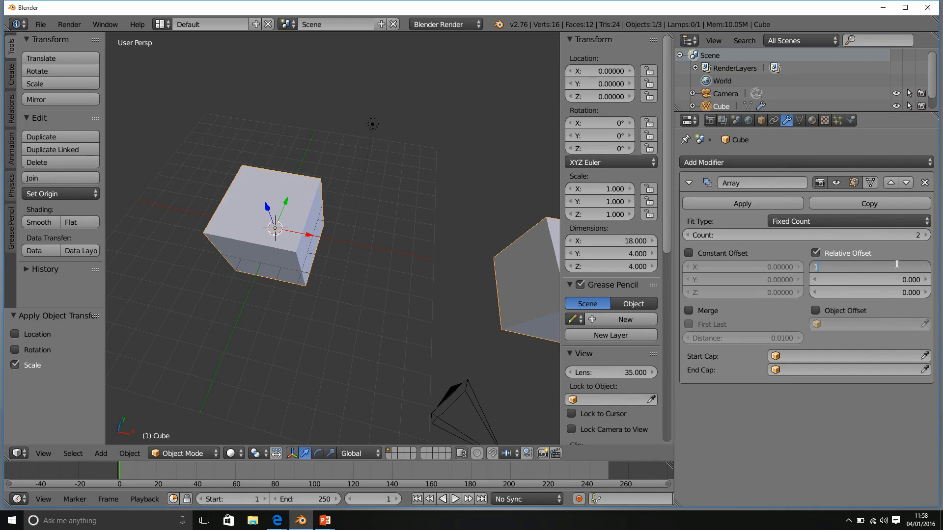
key("Return")
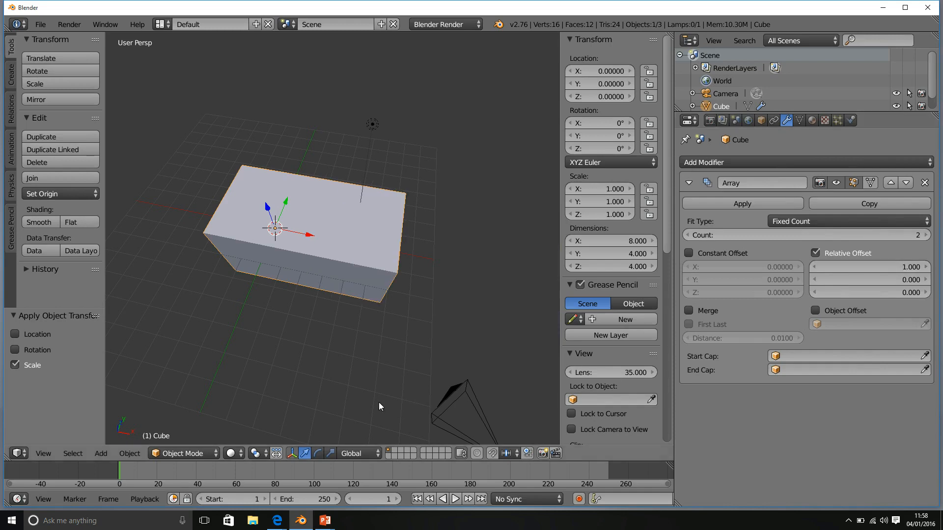
middle_click_drag(231, 235, 310, 292)
middle_click_drag(320, 247, 334, 289)
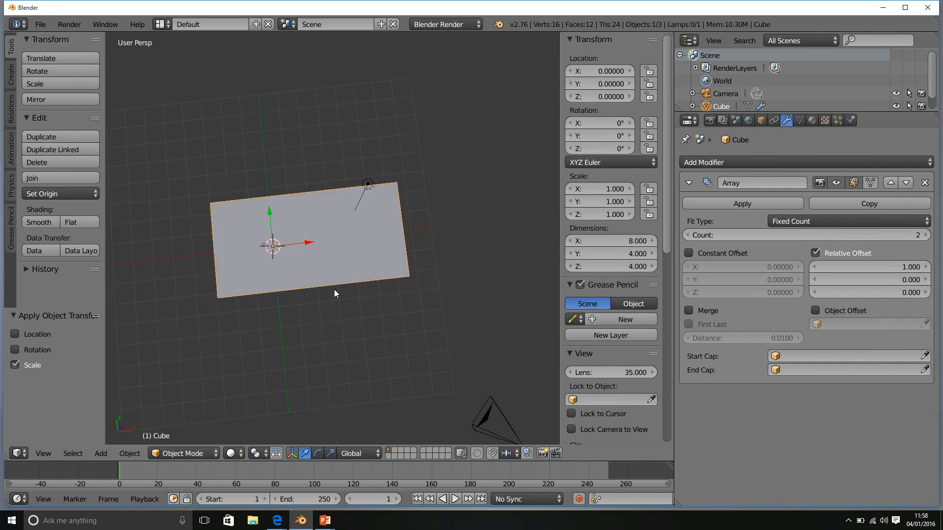
Set the Array modifier's relative X offset to 2 to leave a gap between the two cubes
left_click(893, 267)
type("2")
key("Return")
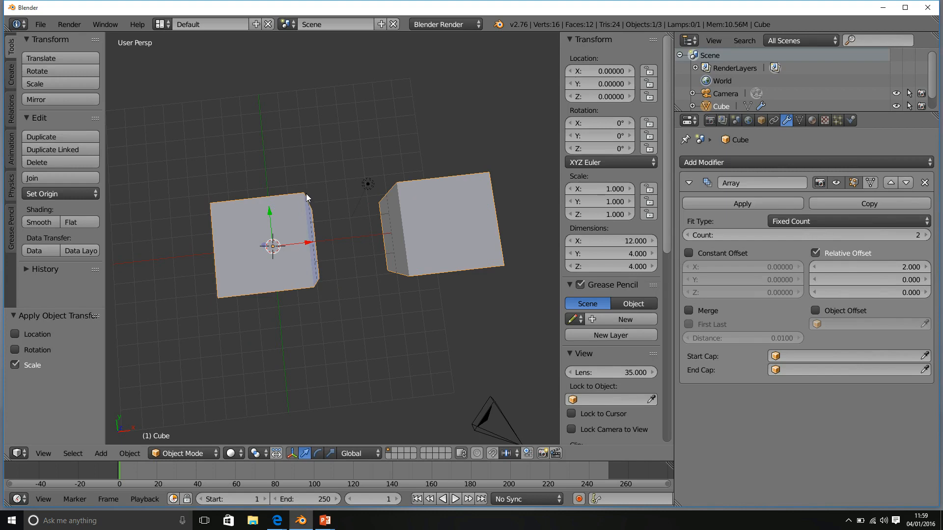
Examine the gap between the original cube and its copy from the top and from several angles
key("KP_7")
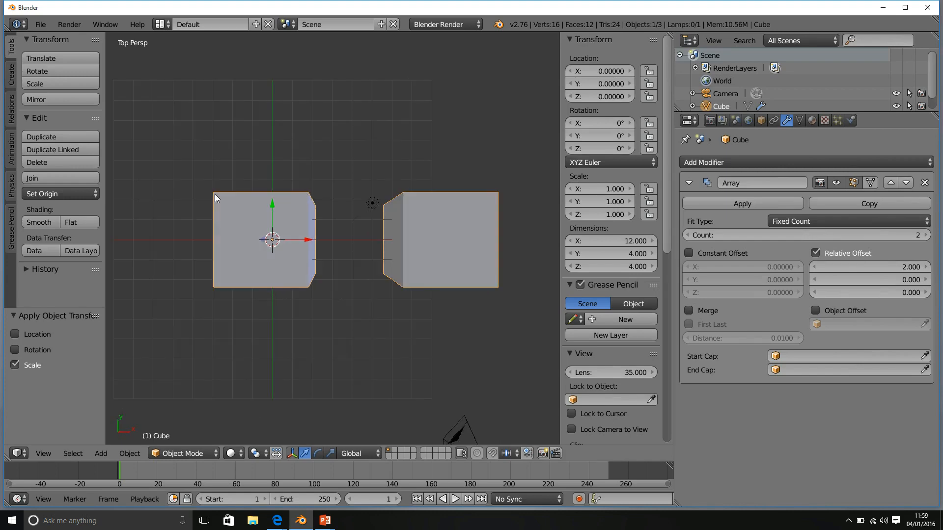
middle_click_drag(278, 272, 304, 299)
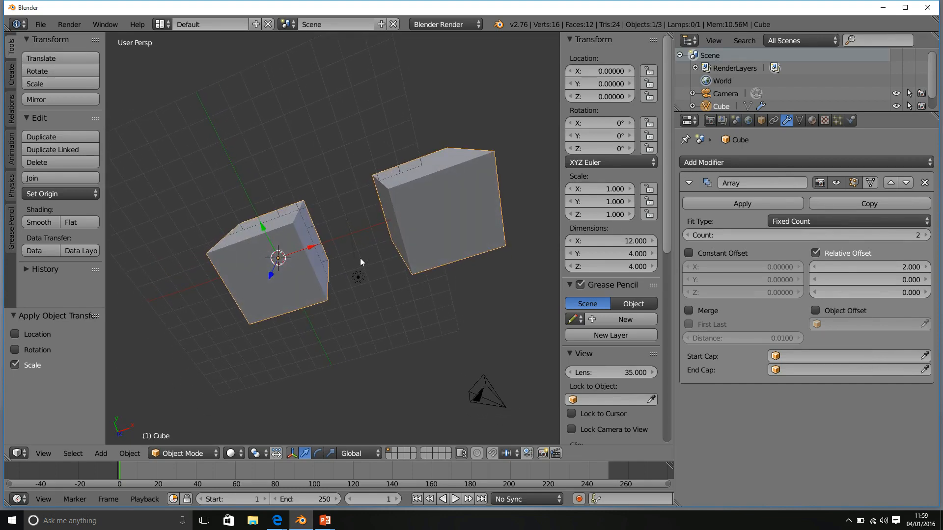
middle_click_drag(361, 257, 408, 305)
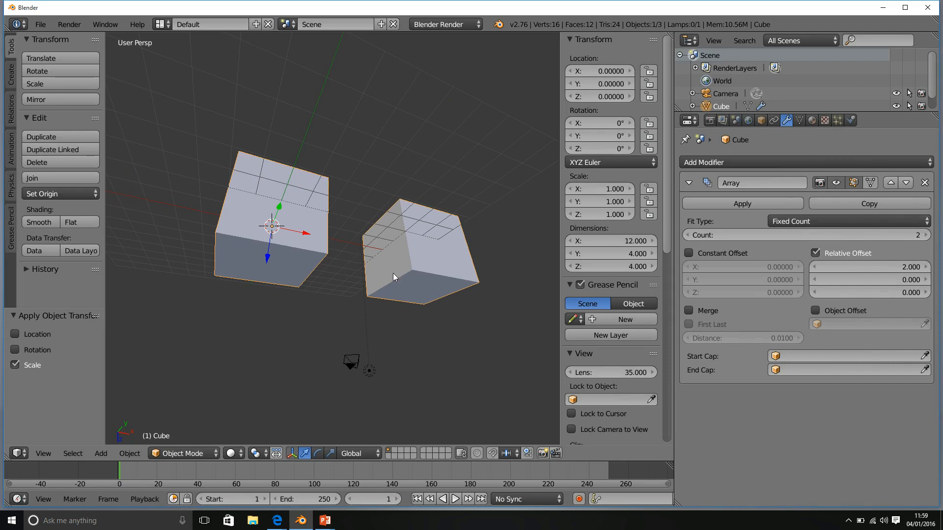
middle_click_drag(392, 273, 314, 196)
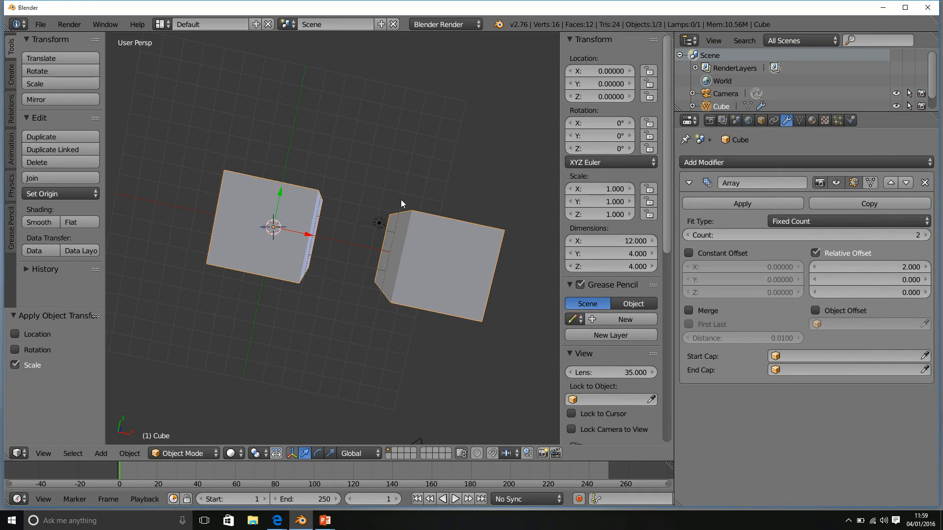
middle_click_drag(392, 347, 461, 291)
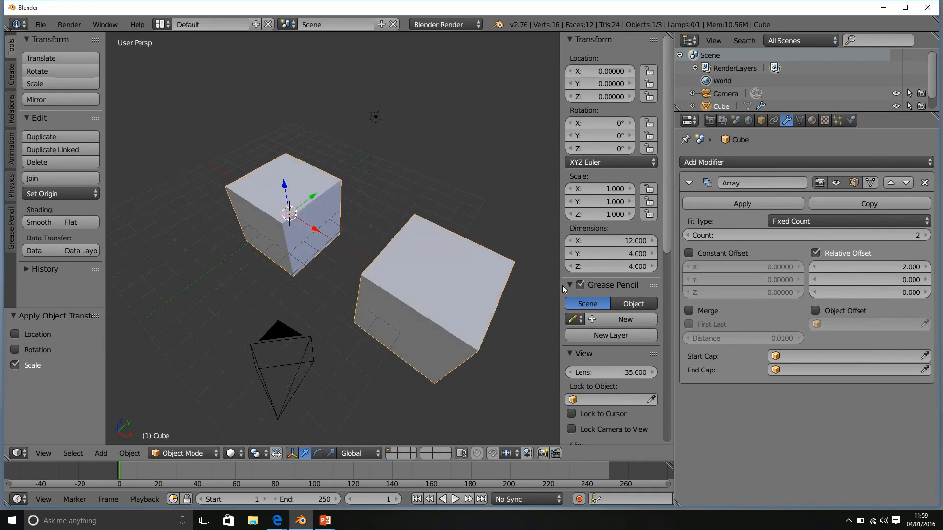
middle_click_drag(400, 349, 421, 391)
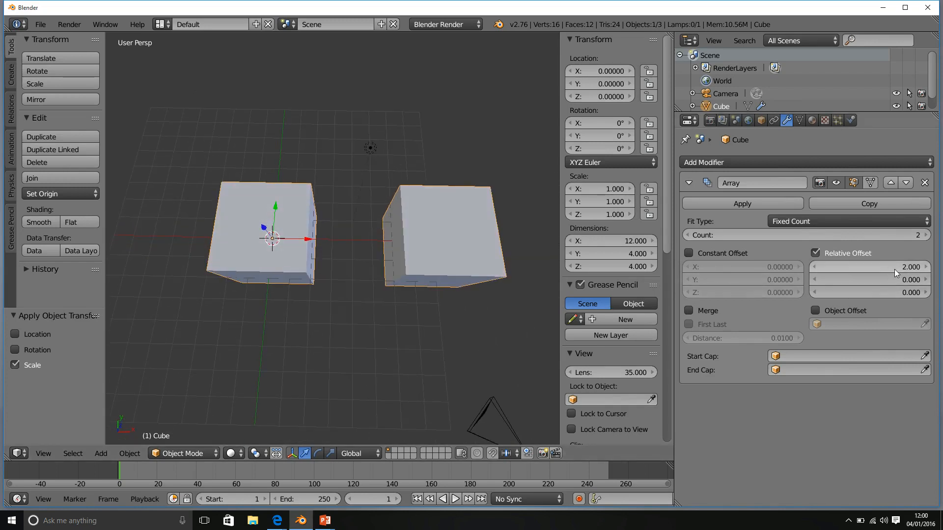
middle_click_drag(369, 333, 372, 299)
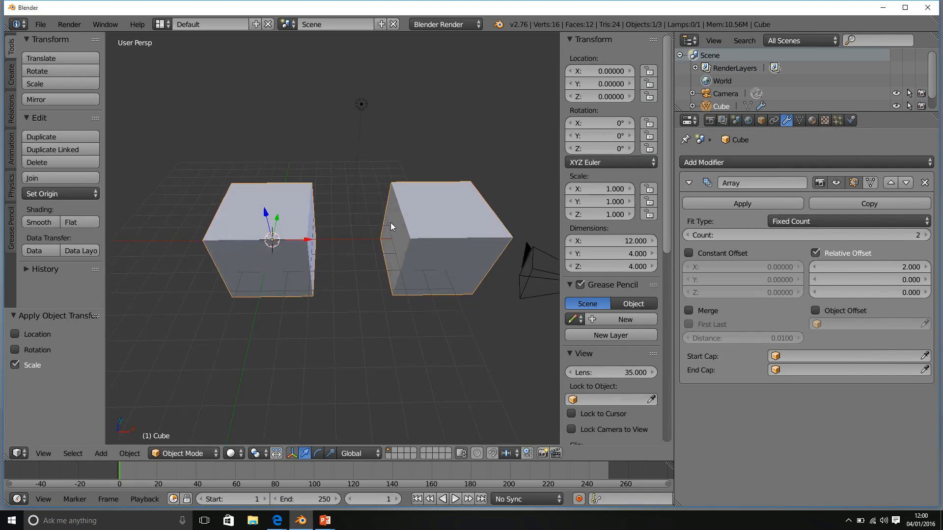
middle_click_drag(391, 226, 484, 172)
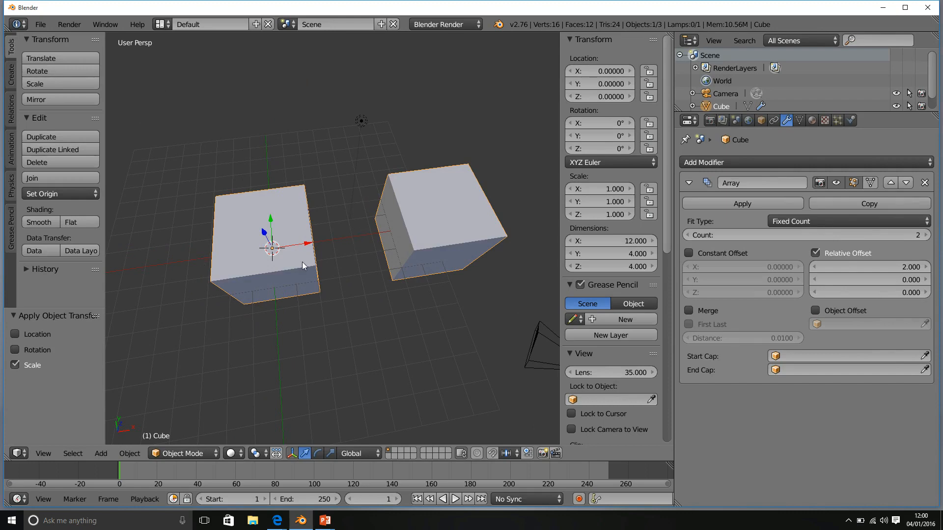
middle_click_drag(382, 248, 401, 229)
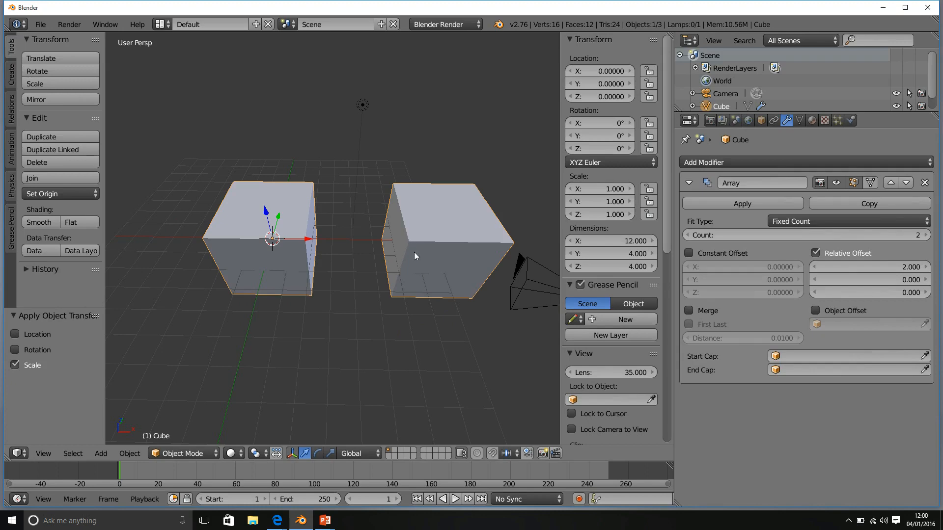
middle_click_drag(451, 247, 452, 311)
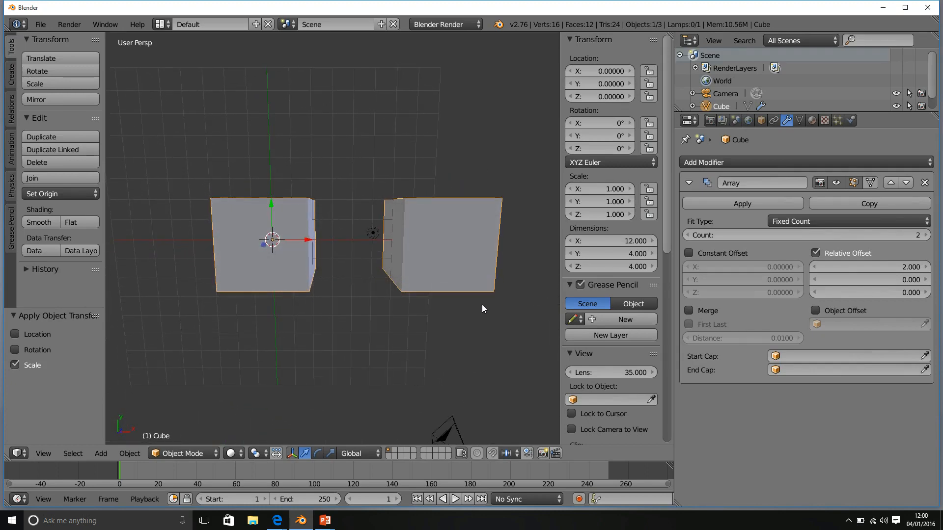
Widen the gap by setting the array's relative X offset to 2.5, and inspect the spacing from several angles
left_click(890, 266)
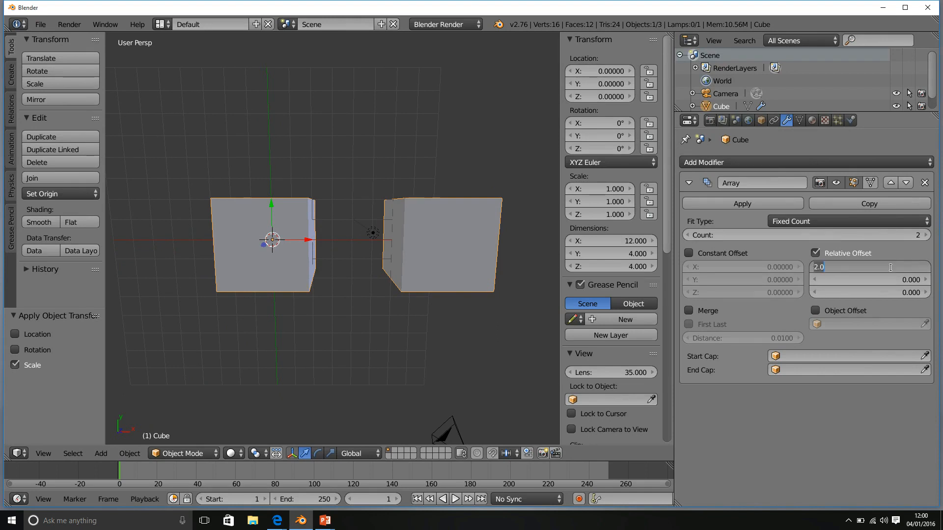
type("2.")
key("Return")
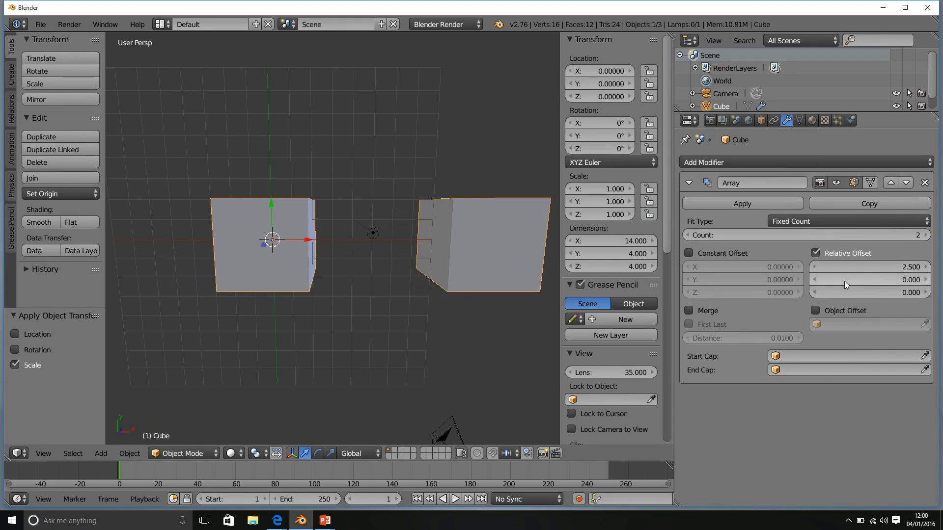
middle_click_drag(404, 323, 422, 275)
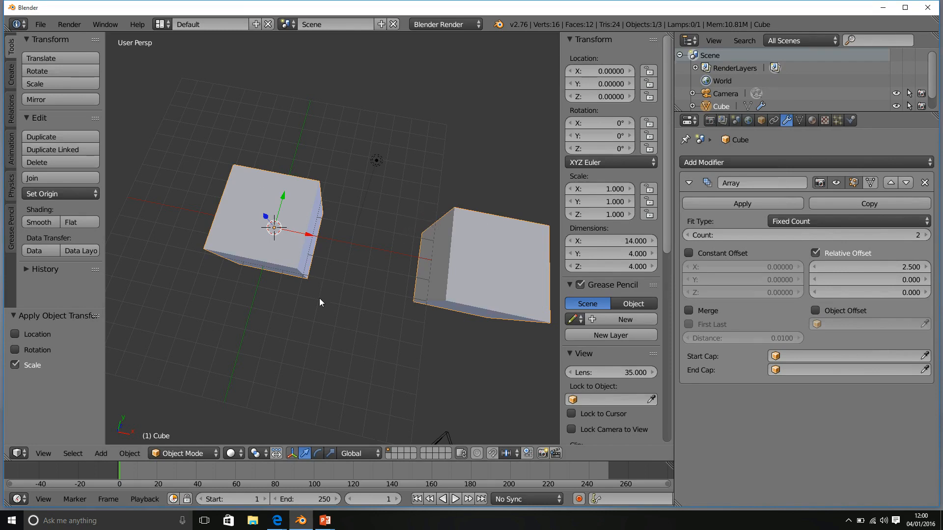
middle_click_drag(319, 299, 287, 249)
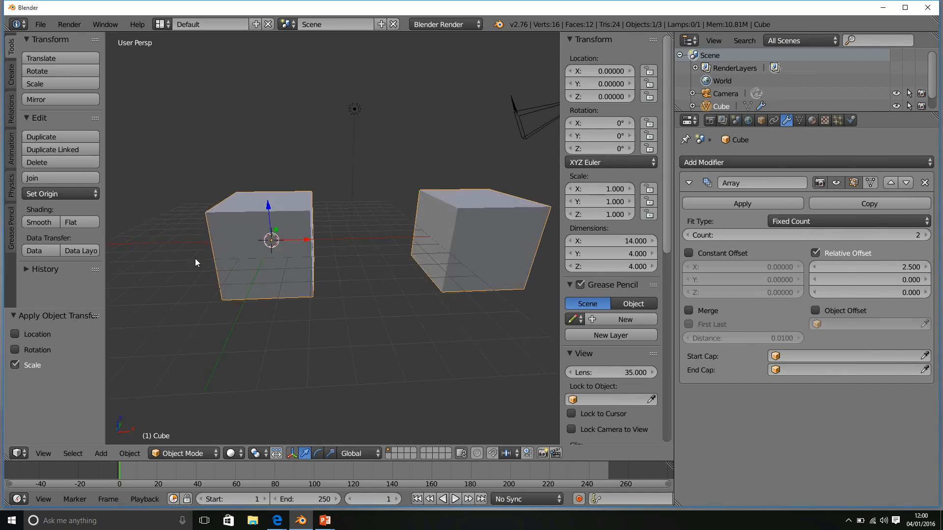
middle_click_drag(196, 258, 394, 267)
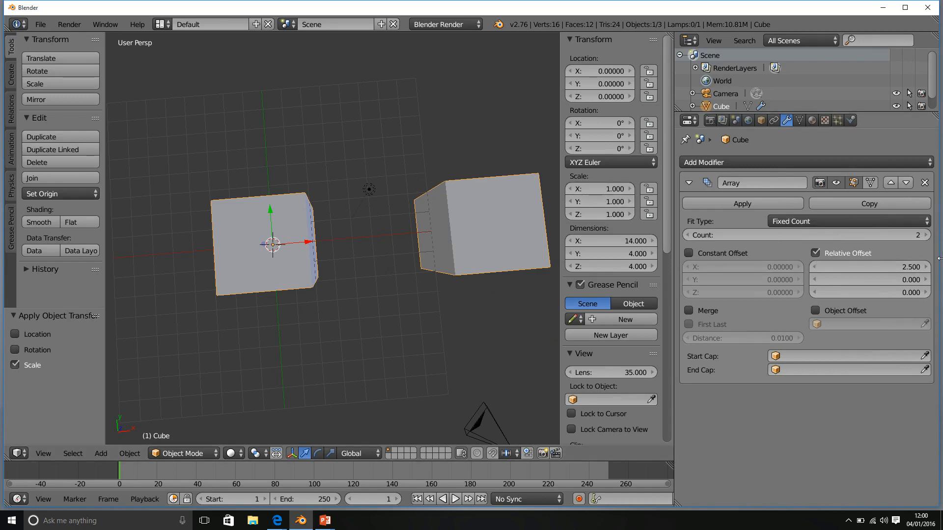
Set the array's relative X offset to 3 and bring both cubes into view
left_click(906, 268)
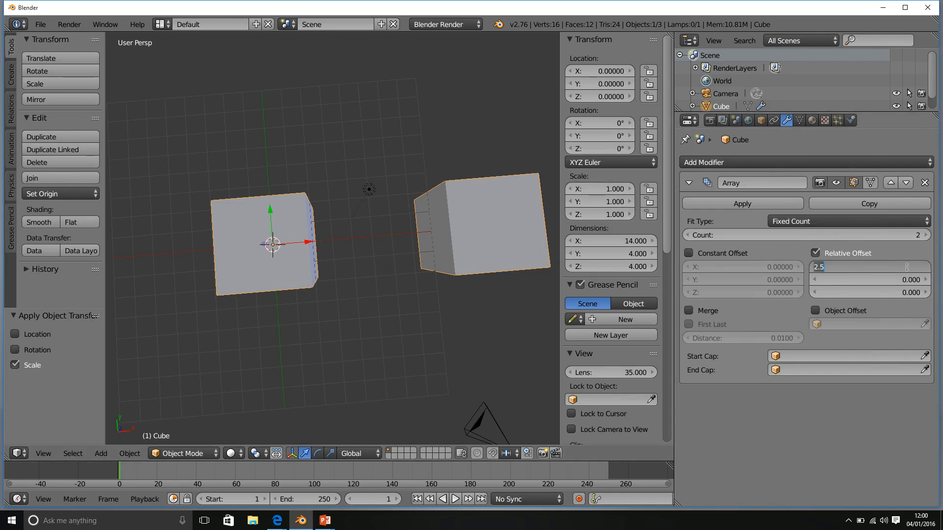
type("3")
key("Return")
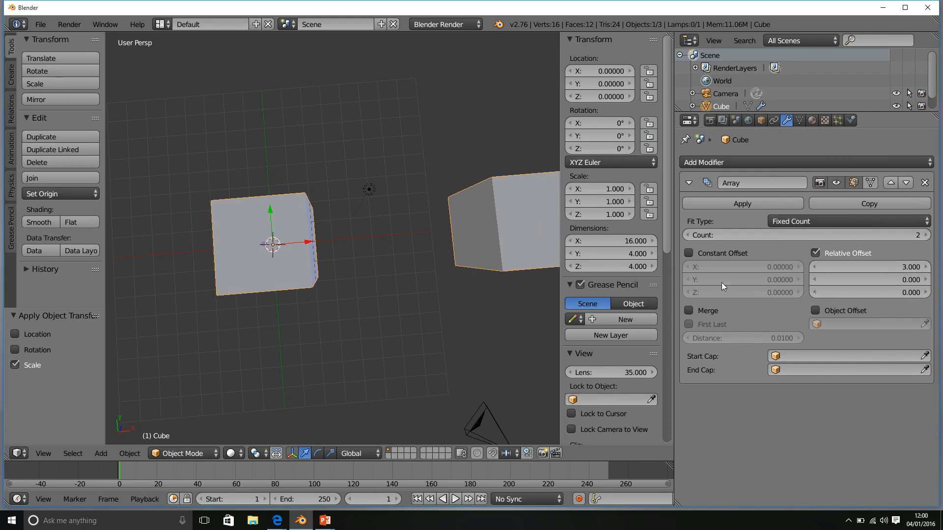
middle_click_drag(411, 287, 400, 314)
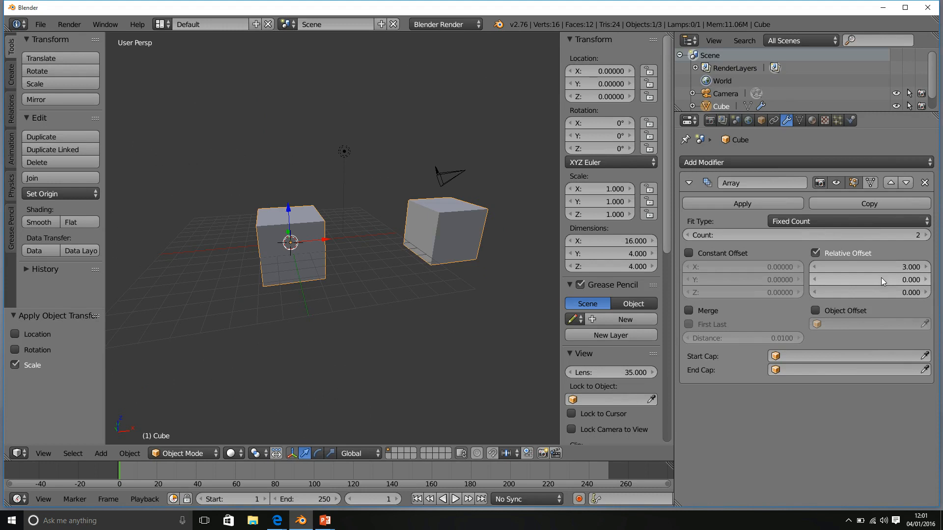
Array the cube along Y instead of X by setting the relative offset to 0 on X and 2 on Y
left_click(903, 266)
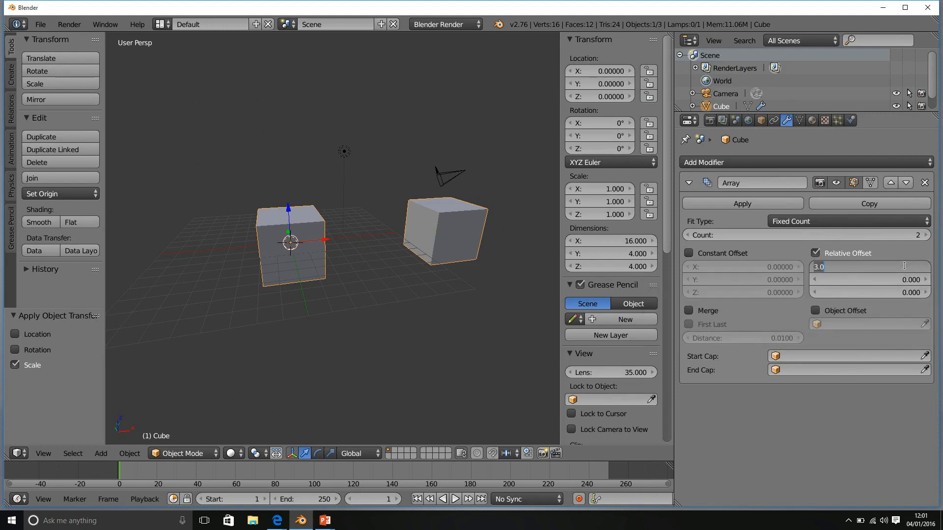
type("0")
key("Return")
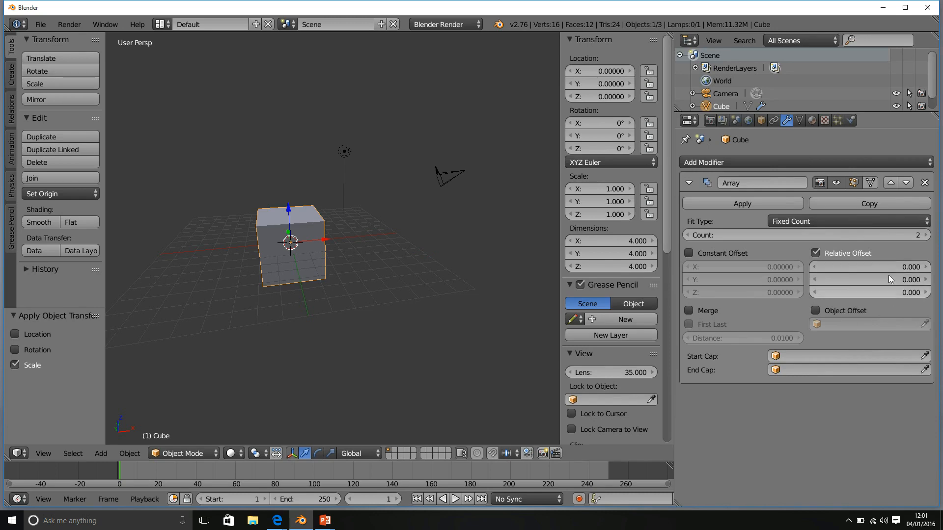
left_click(889, 277)
type("2")
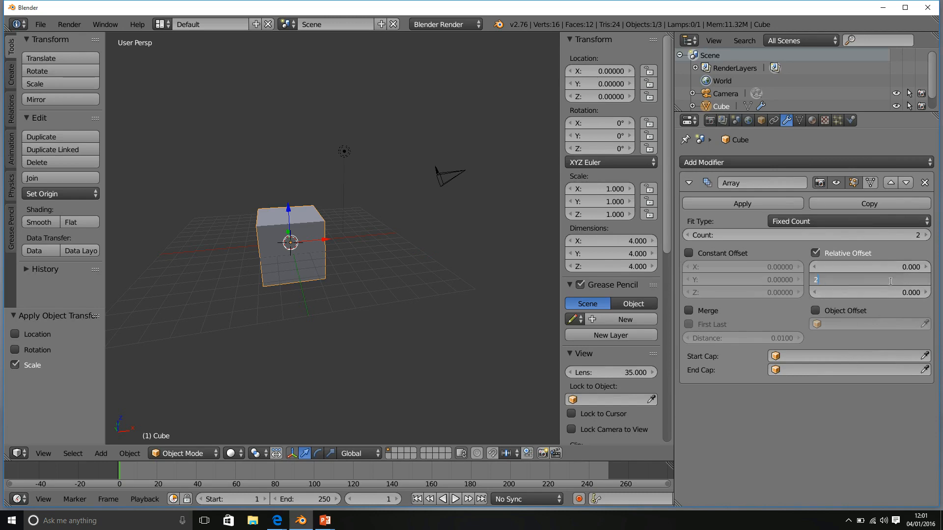
key("Return")
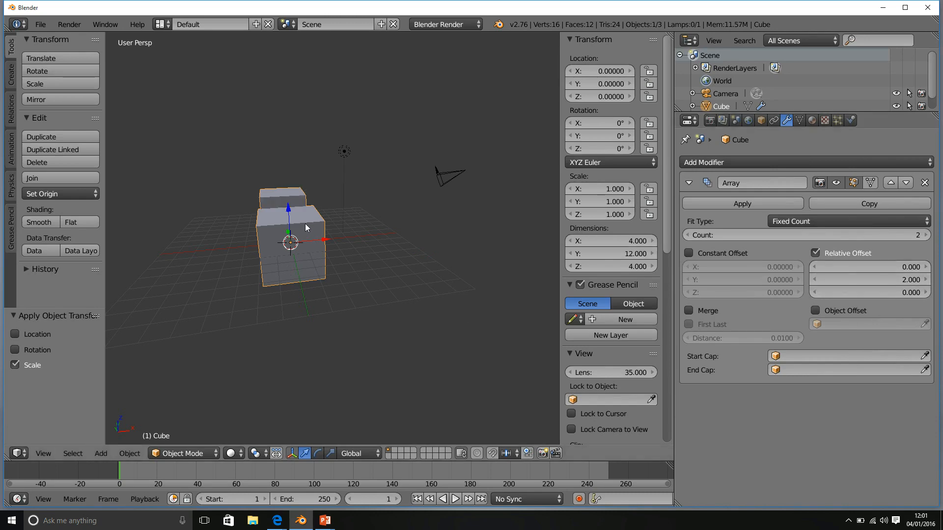
middle_click_drag(308, 227, 409, 213)
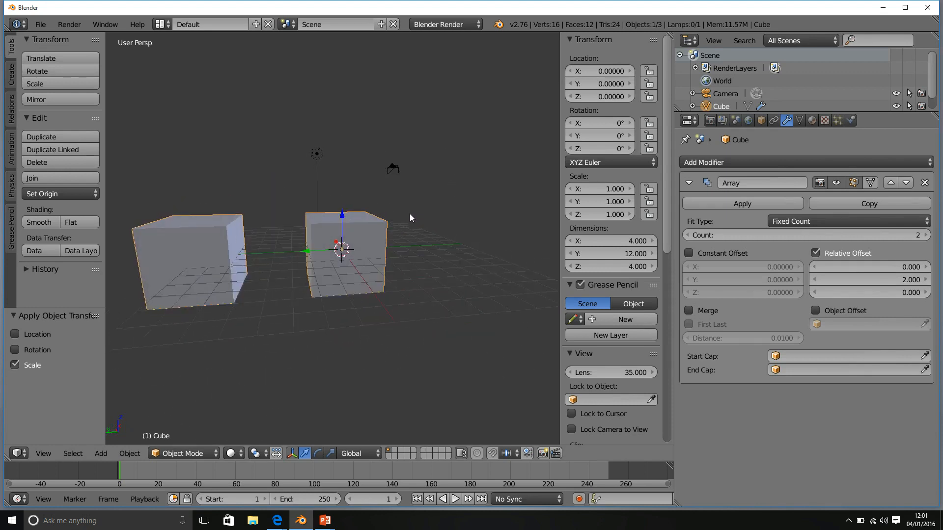
Stack the copy above the cube by setting the relative offset to 0 on Y and 2 on Z
left_click(909, 281)
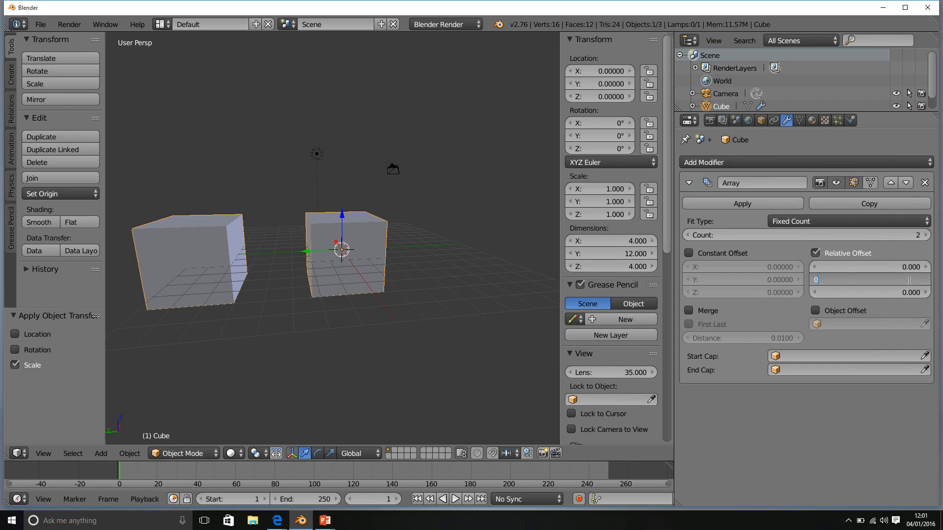
key("Return")
double_click(906, 292)
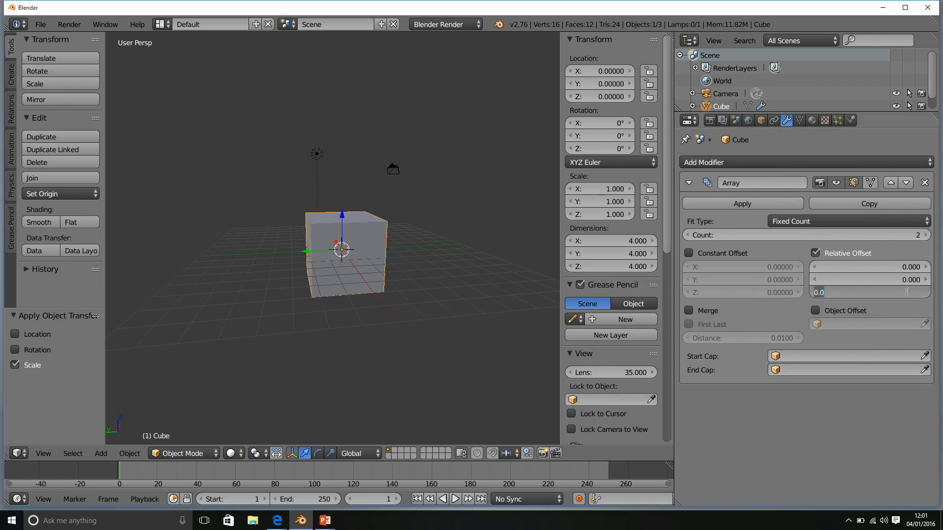
type("z")
key("Return")
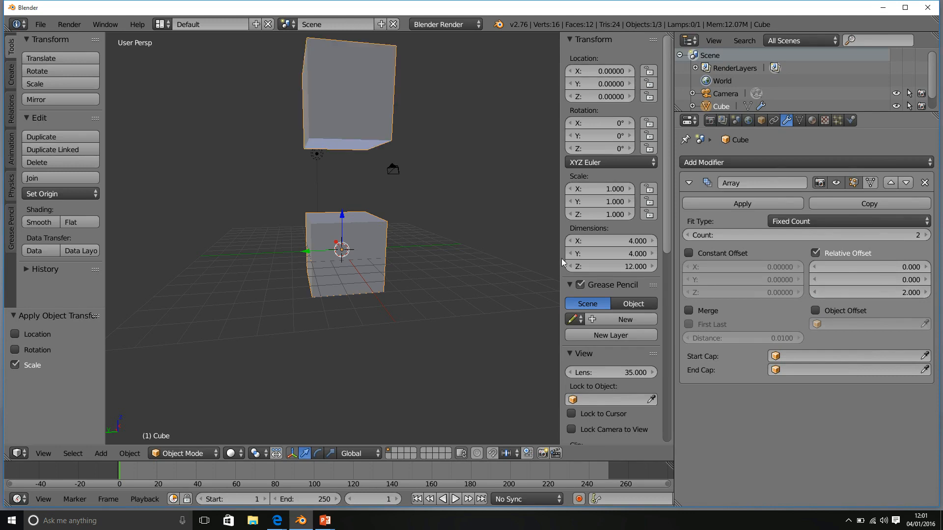
middle_click_drag(211, 257, 250, 292)
Place the copy below the original cube by setting the relative Z offset to -2
left_click(856, 294)
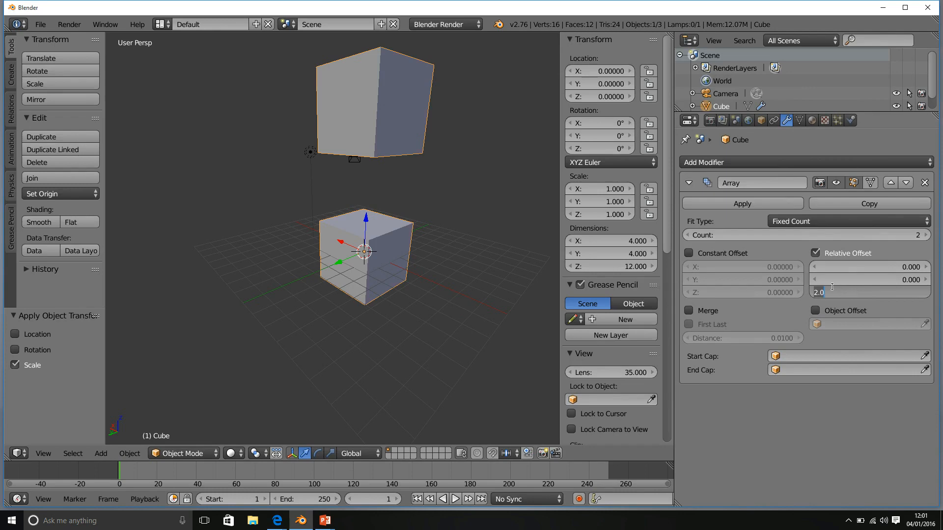
type("-2")
key("Return")
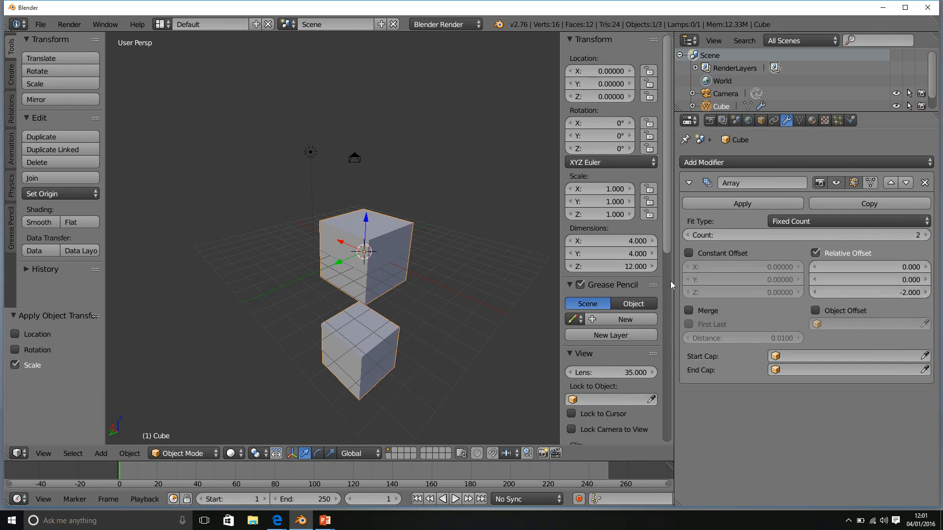
middle_click_drag(357, 354, 321, 340)
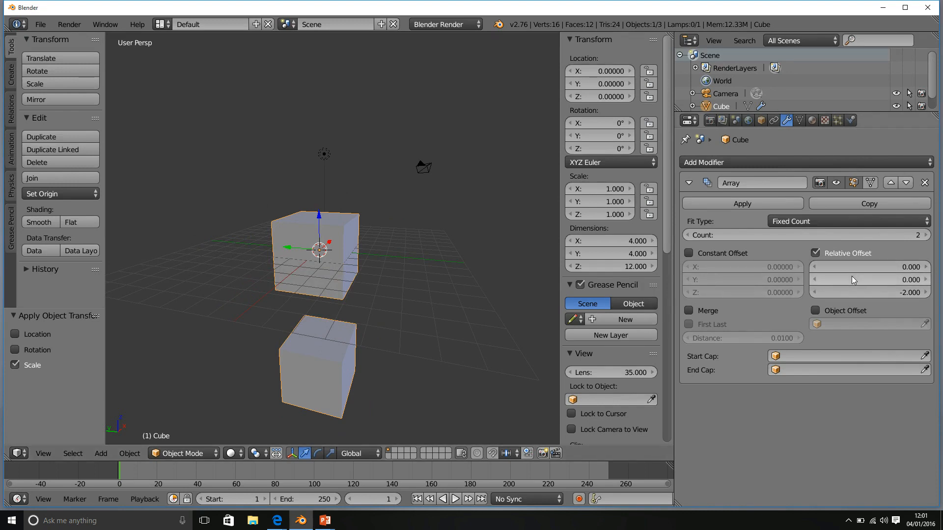
Offset the lower copy diagonally by setting the relative offset to 2 on Y and 1 on X, and view both cubes
left_click(879, 280)
type("2")
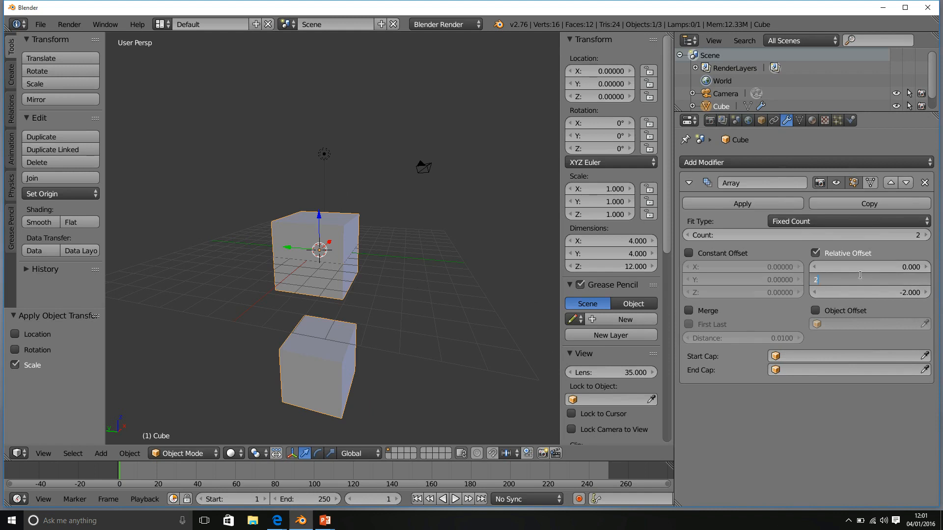
key("Return")
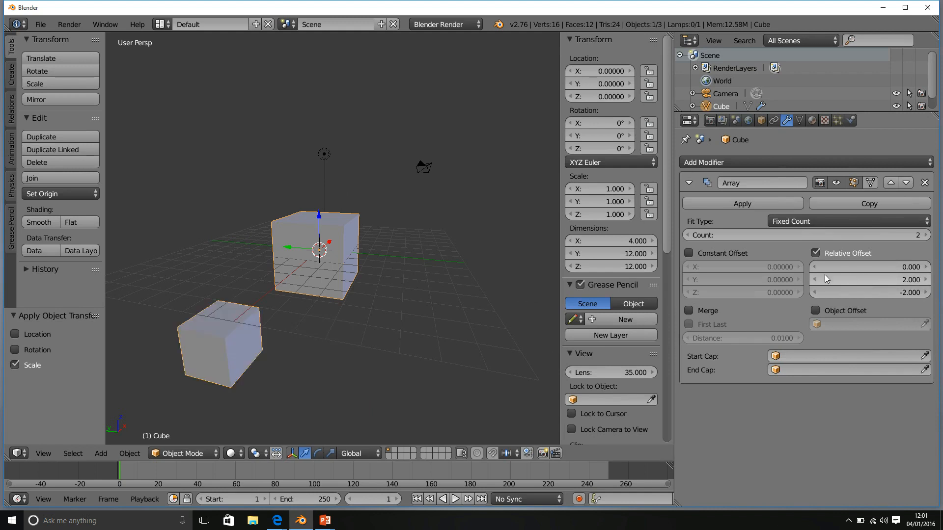
left_click(843, 265)
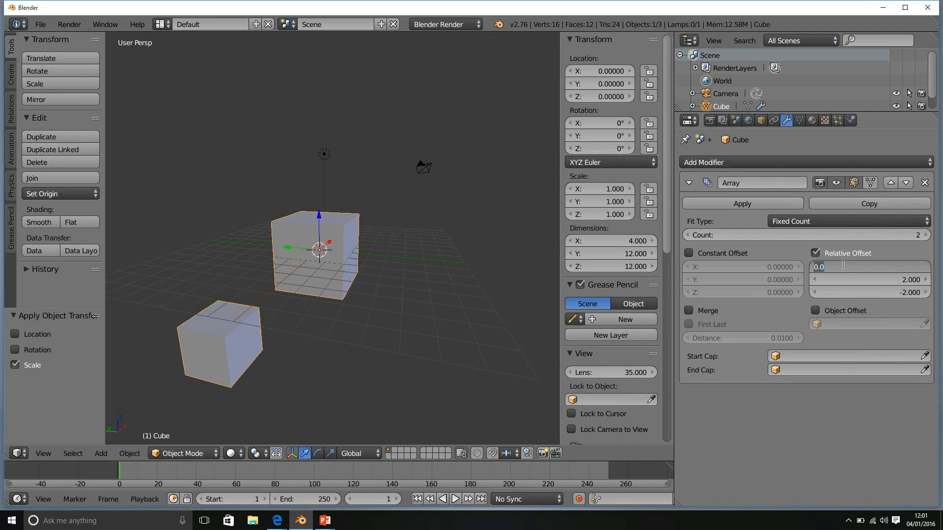
type("1")
key("Return")
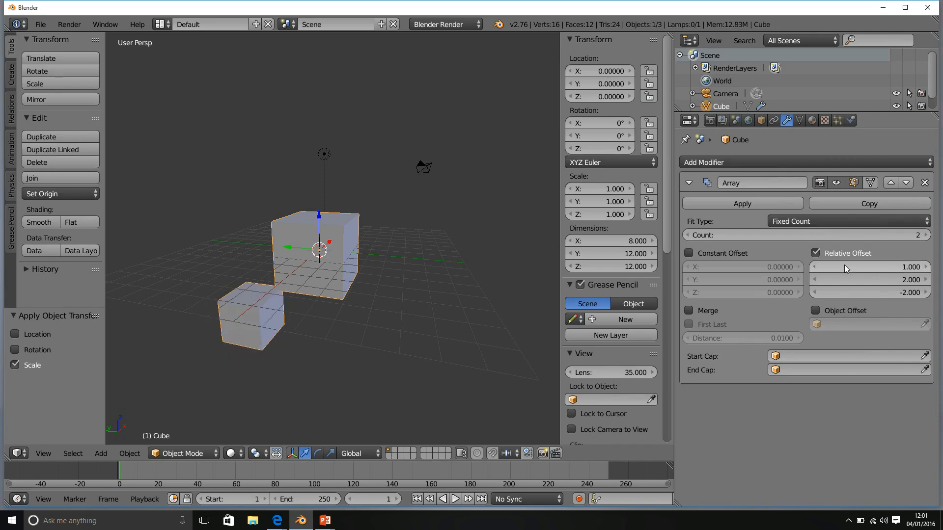
middle_click_drag(307, 327, 537, 289)
scroll(537, 285, "down", 4)
scroll(358, 272, "down", 1)
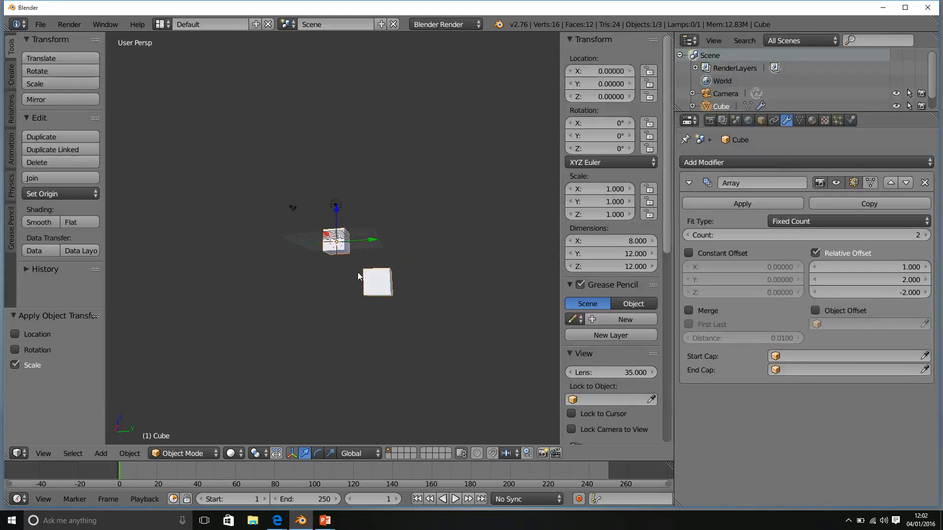
Extend the diagonal row of cubes by raising the Array modifier's count to 5
middle_click_drag(358, 272, 372, 298)
scroll(372, 294, "down", 2)
scroll(369, 288, "up", 3)
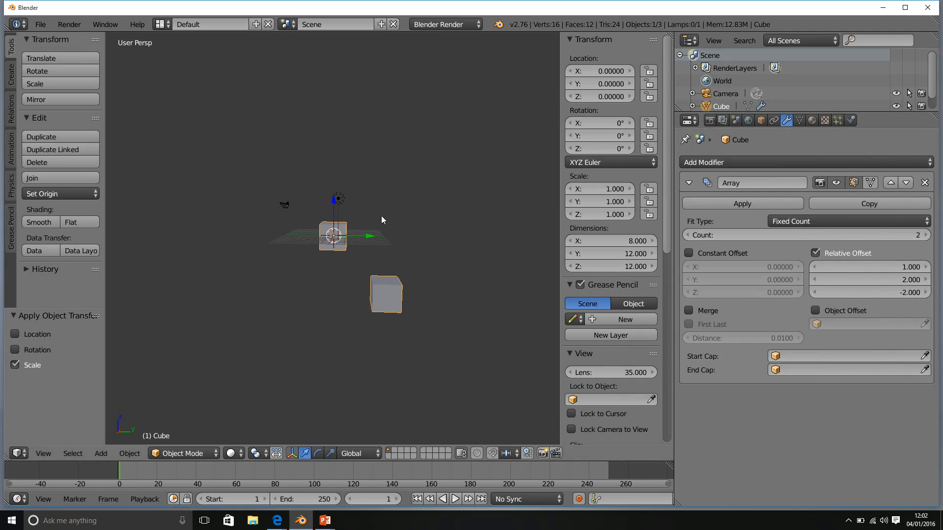
left_click(927, 235)
left_click(927, 236)
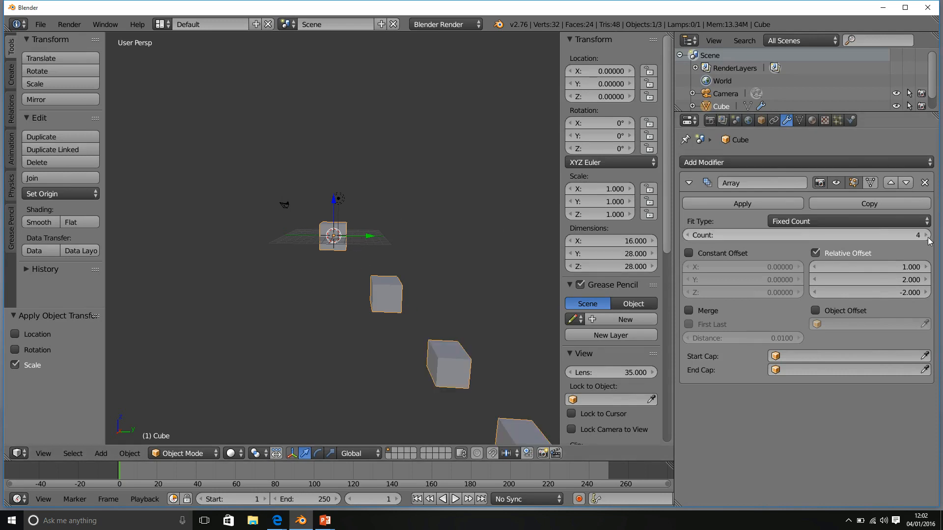
left_click(927, 235)
Examine the spacing and diagonal direction of the five arrayed cubes from the side, from above and at an angle
scroll(428, 326, "down", 4)
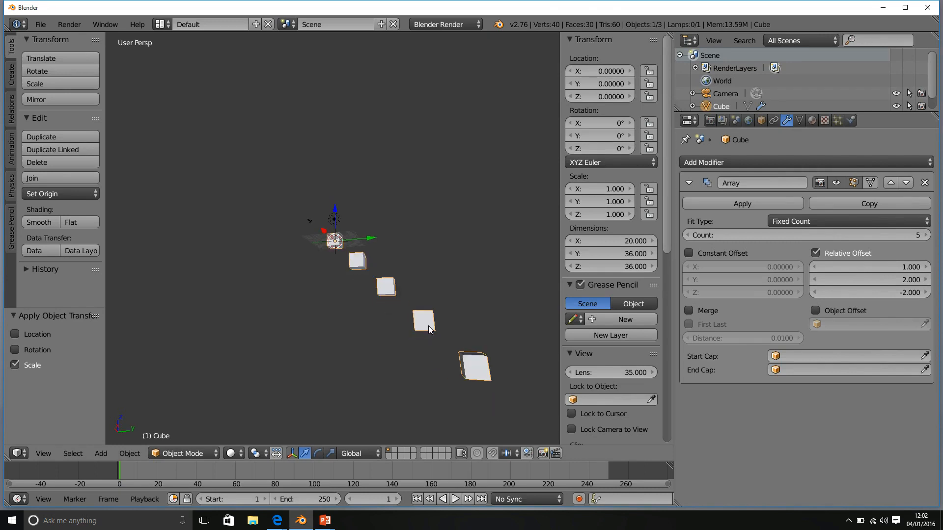
middle_click_drag(428, 325, 393, 342)
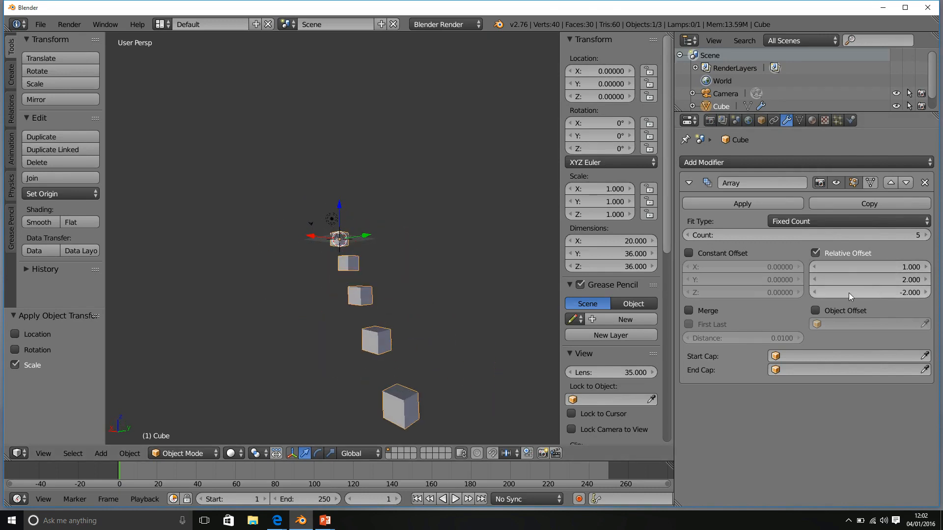
middle_click_drag(322, 325, 398, 337)
scroll(396, 335, "up", 3)
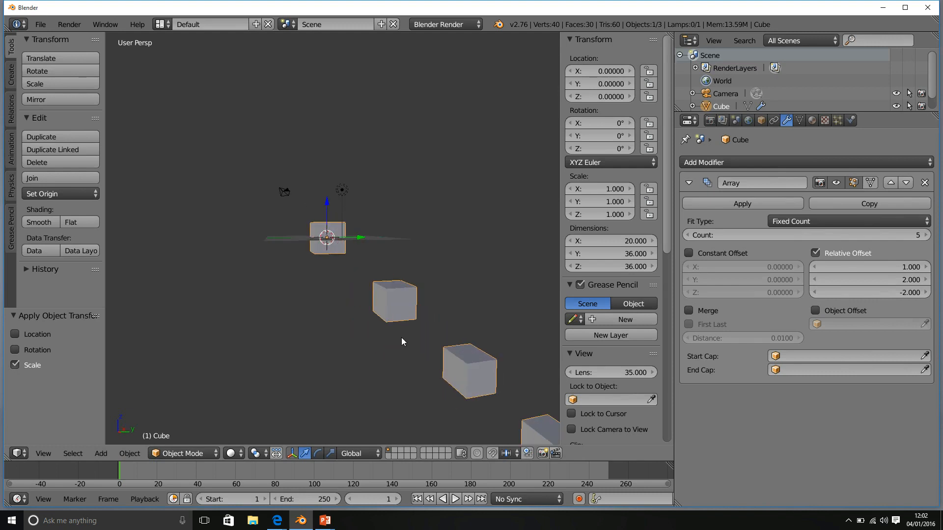
scroll(401, 342, "down", 3)
middle_click_drag(467, 385, 292, 164)
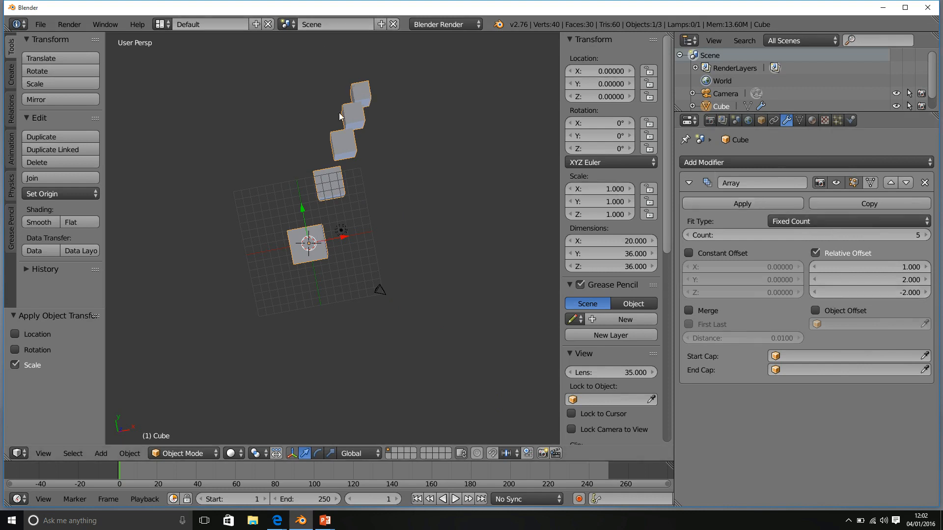
middle_click_drag(345, 154, 482, 129)
scroll(434, 174, "up", 3)
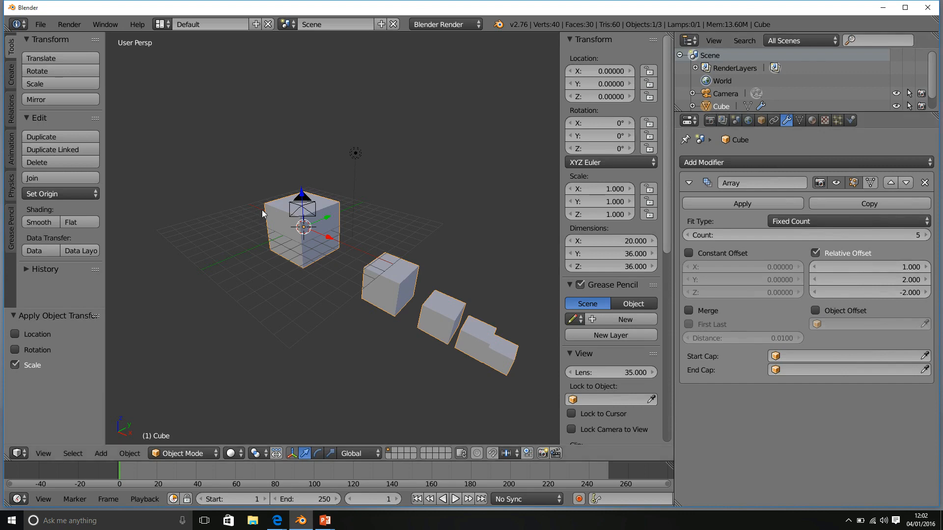
scroll(397, 211, "down", 3)
scroll(406, 225, "up", 2)
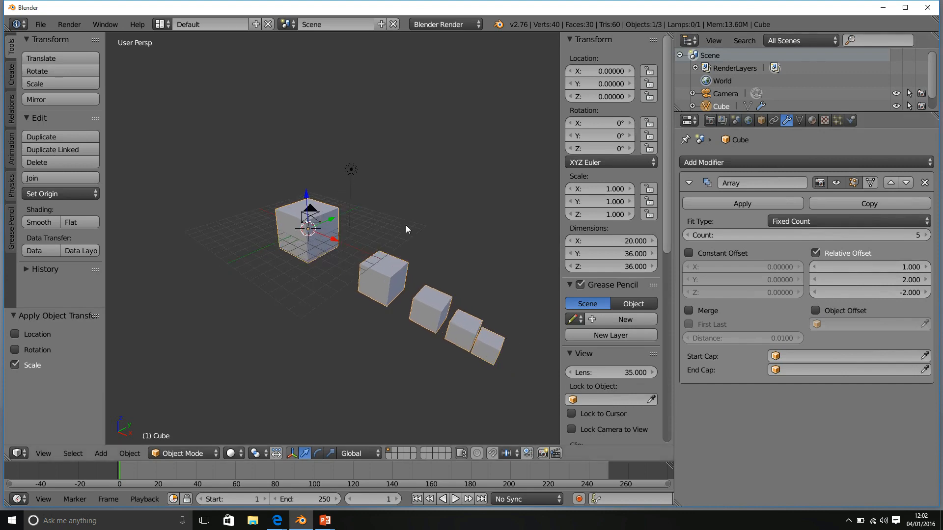
scroll(405, 225, "down", 1)
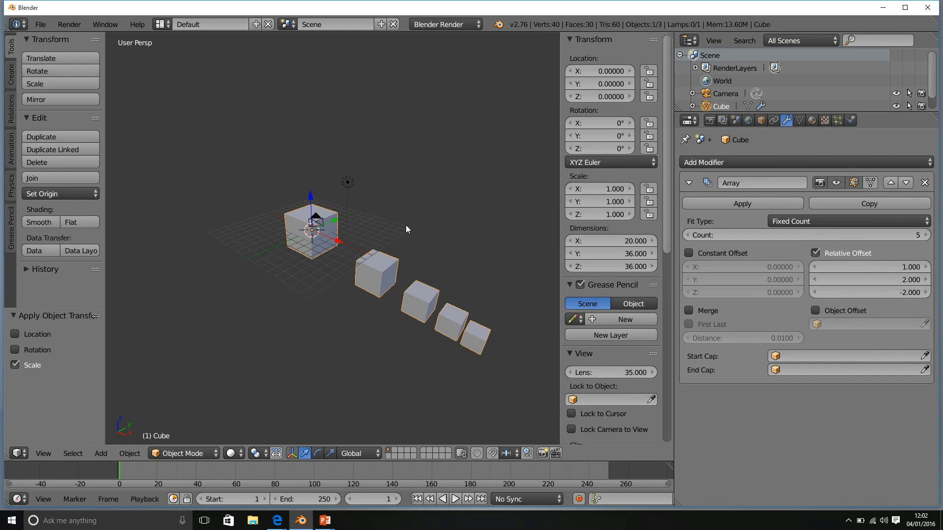